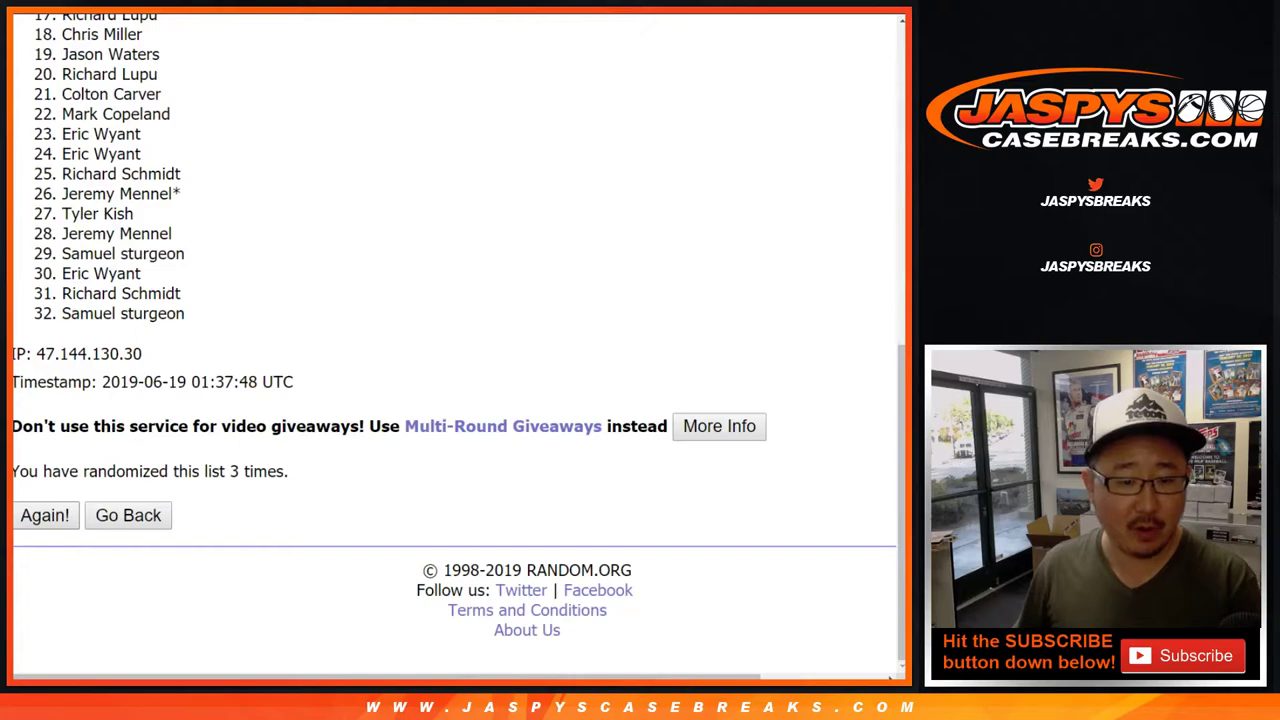
# Step: Keep randomizing the participant list until it has been shuffled five times in total
pyautogui.press('End')
pyautogui.click(45, 516)
pyautogui.scroll(-7, 455, 345)
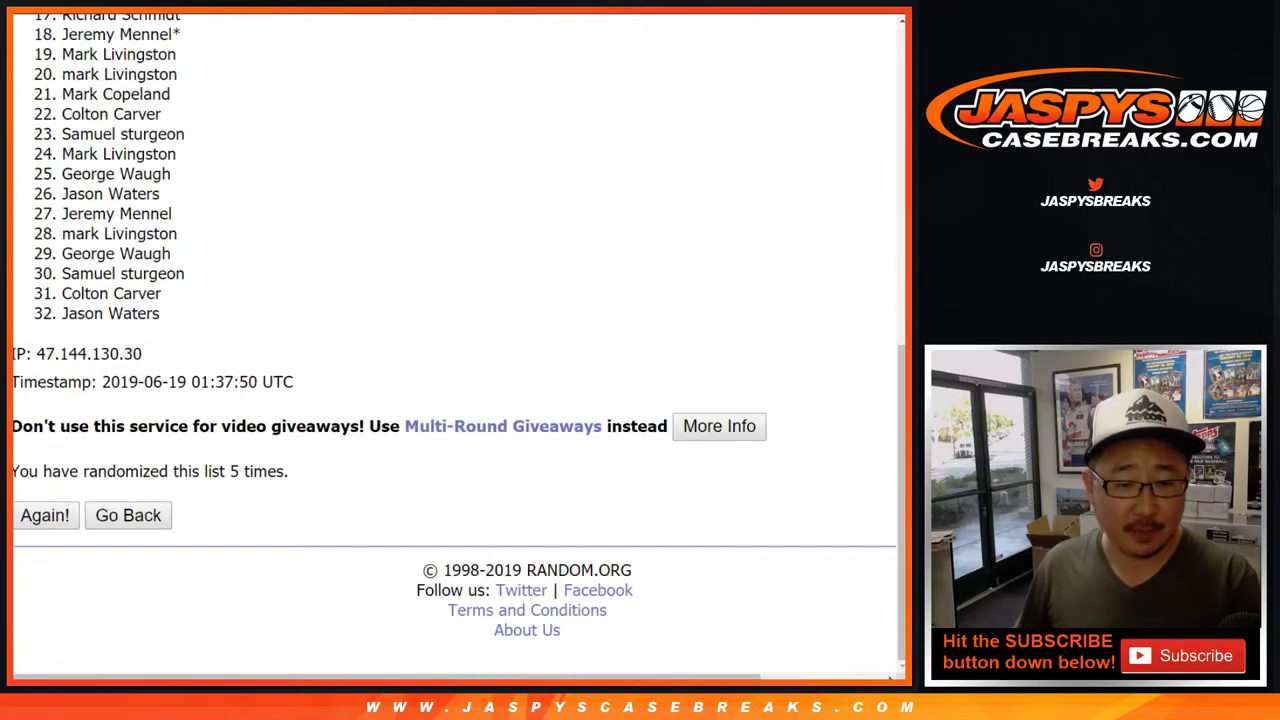
# Step: Copy all 32 randomized participant names into column A of the Google Sheets spreadsheet, starting at A1
pyautogui.scroll(7, 455, 345)
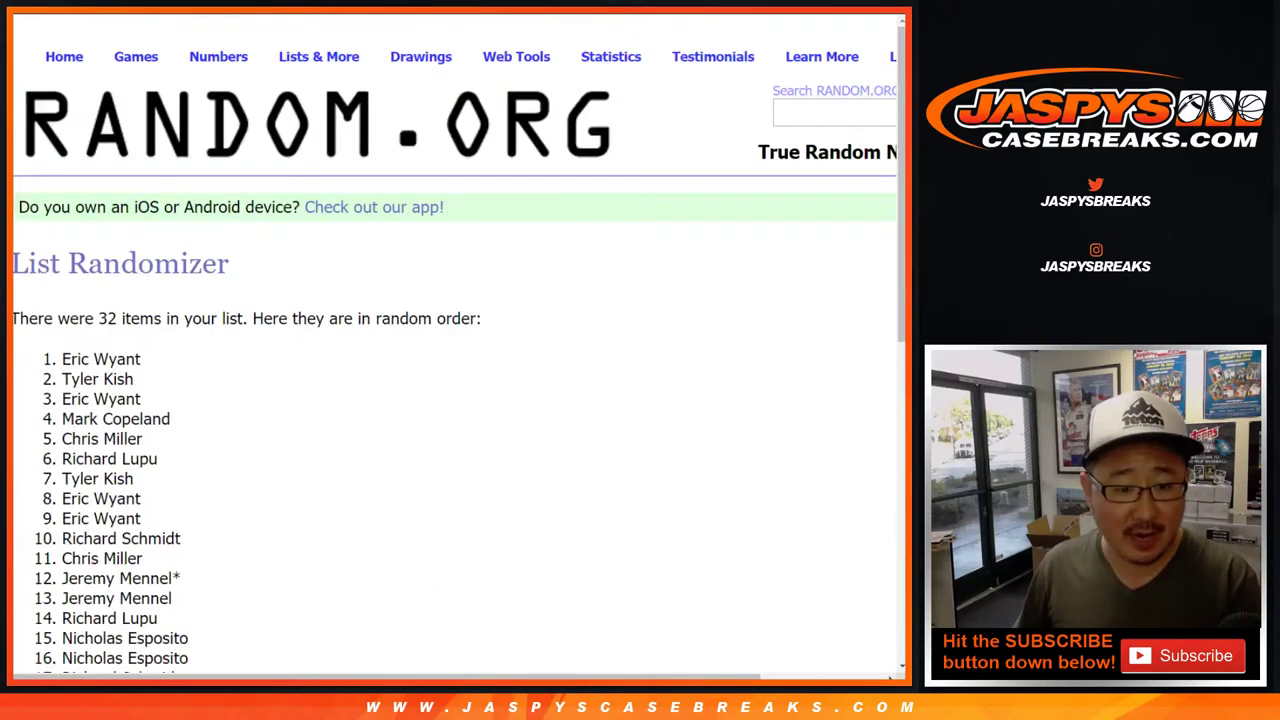
pyautogui.moveTo(62, 359); pyautogui.dragTo(170, 315)
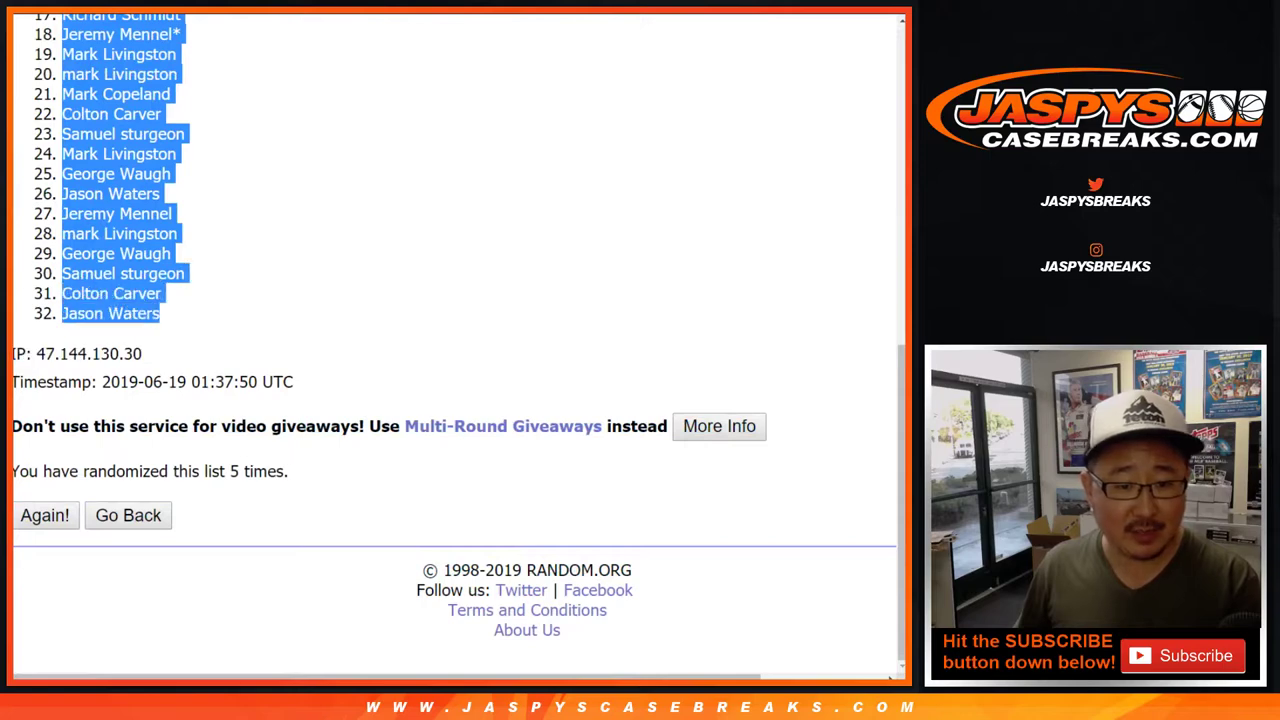
pyautogui.hotkey('ctrl', 'Tab')
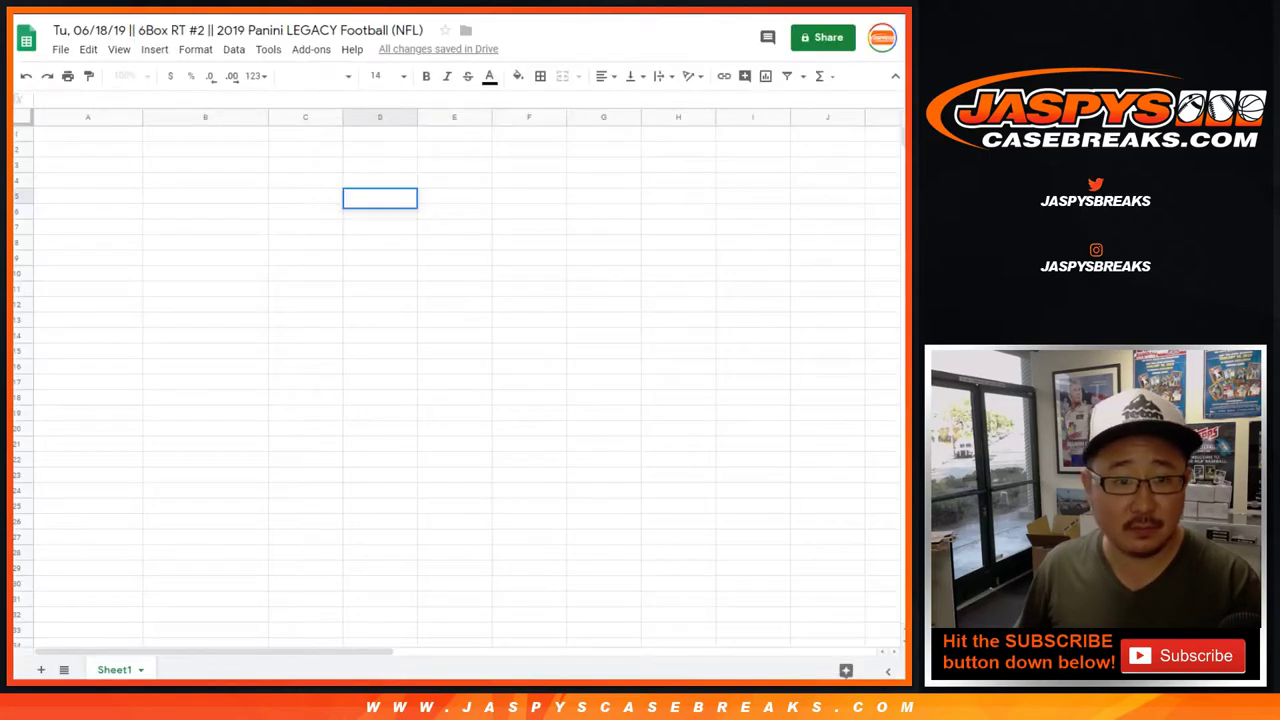
pyautogui.rightClick(75, 131)
pyautogui.click(118, 191)
# Step: Switch to the RANDOM.ORG list of NFL teams and randomize it five times
pyautogui.hotkey('ctrl', 'Tab')
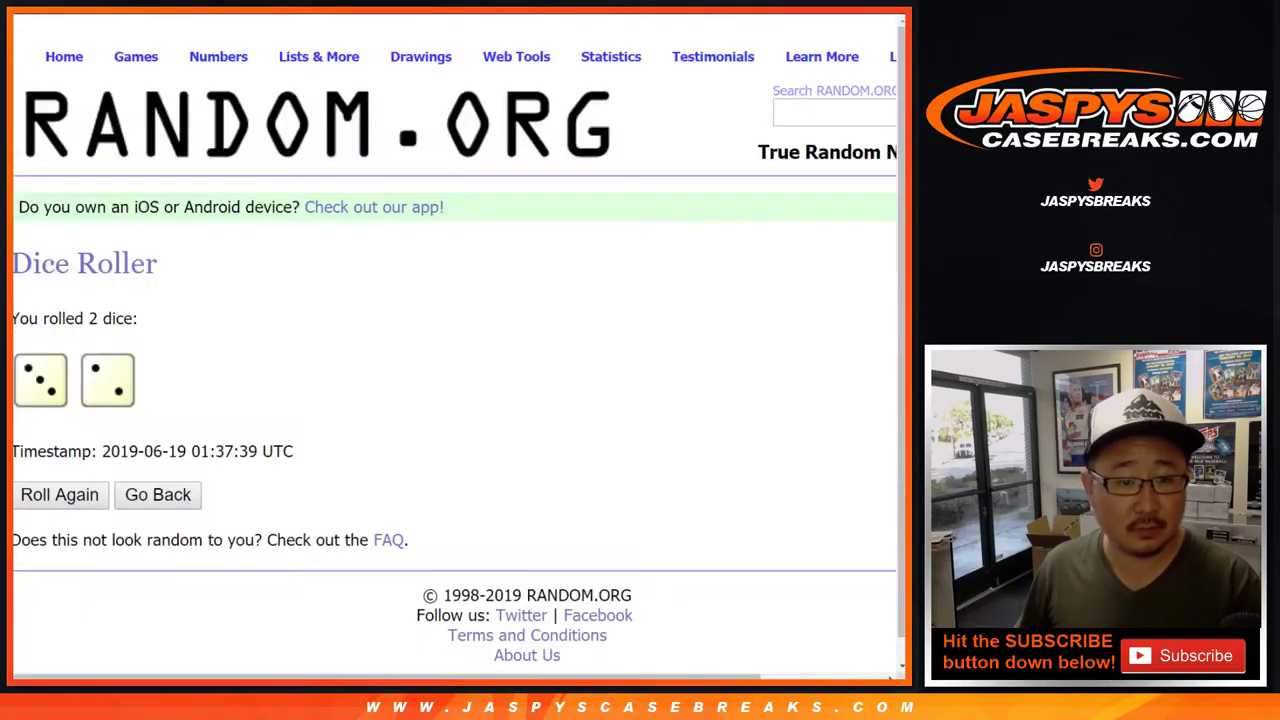
pyautogui.hotkey('ctrl', 'Tab')
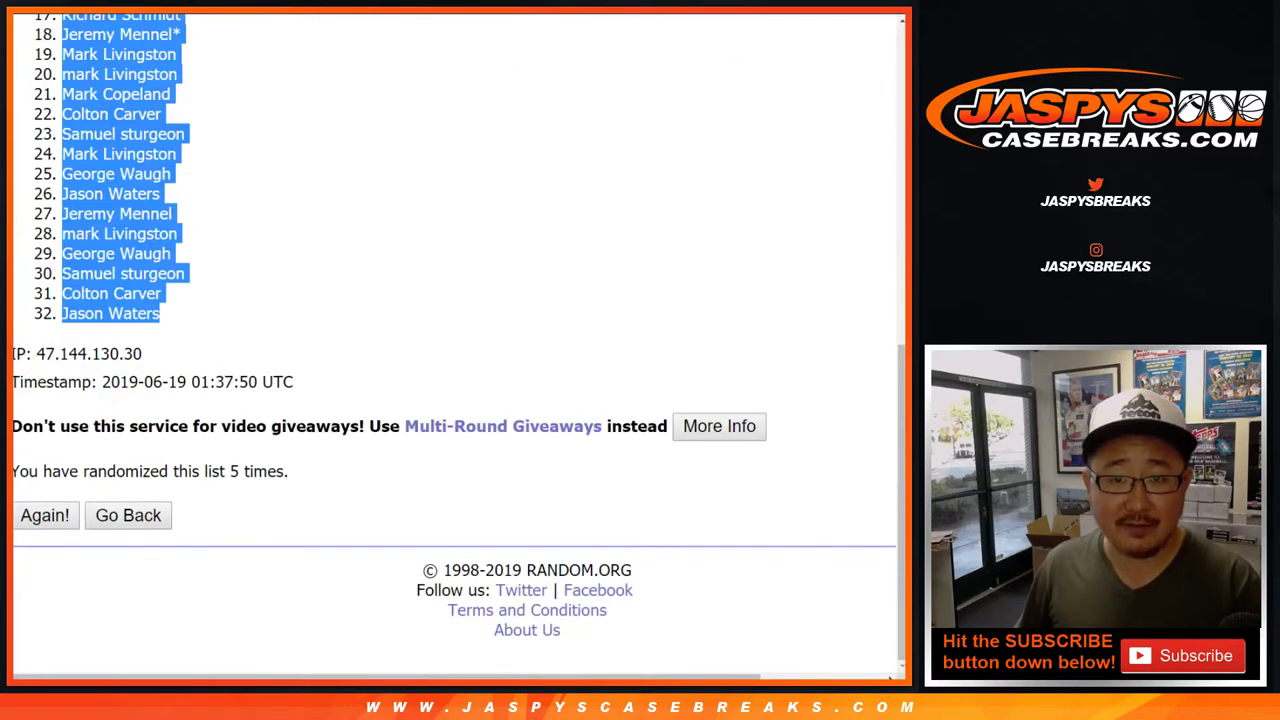
pyautogui.hotkey('ctrl', 'Tab')
pyautogui.scroll(-2, 454, 346)
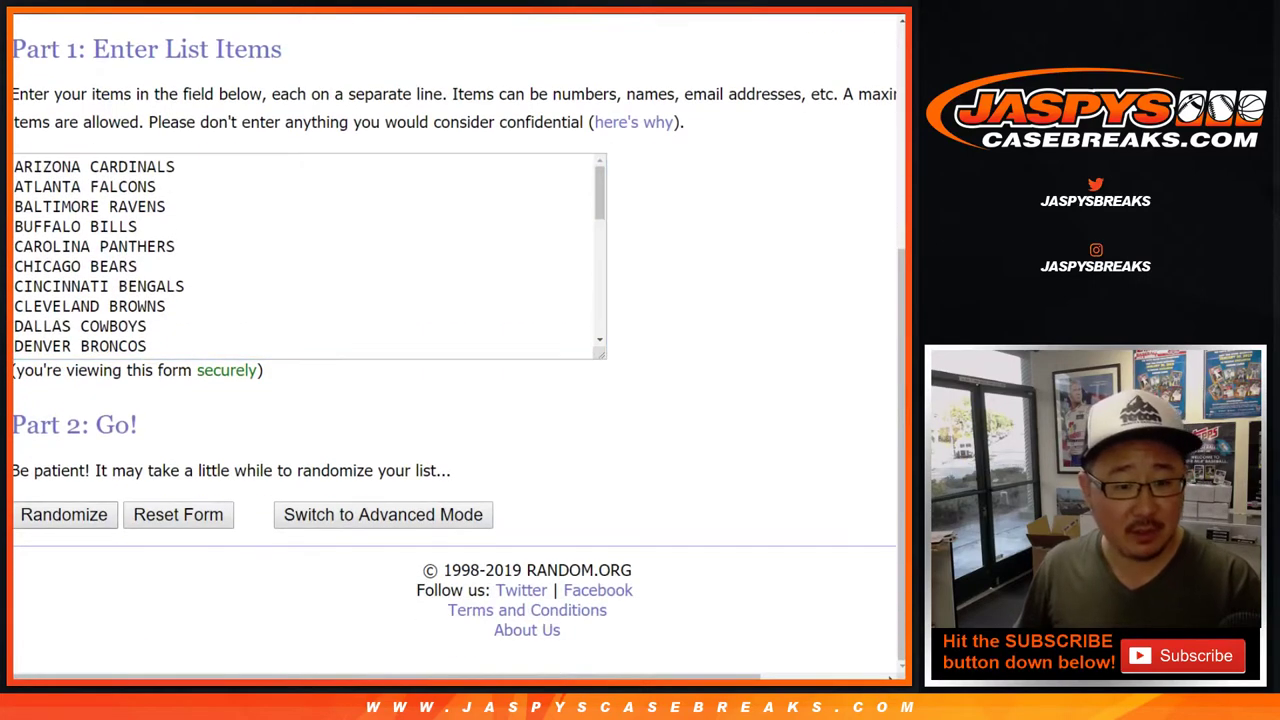
pyautogui.click(58, 515)
pyautogui.scroll(-5, 58, 515)
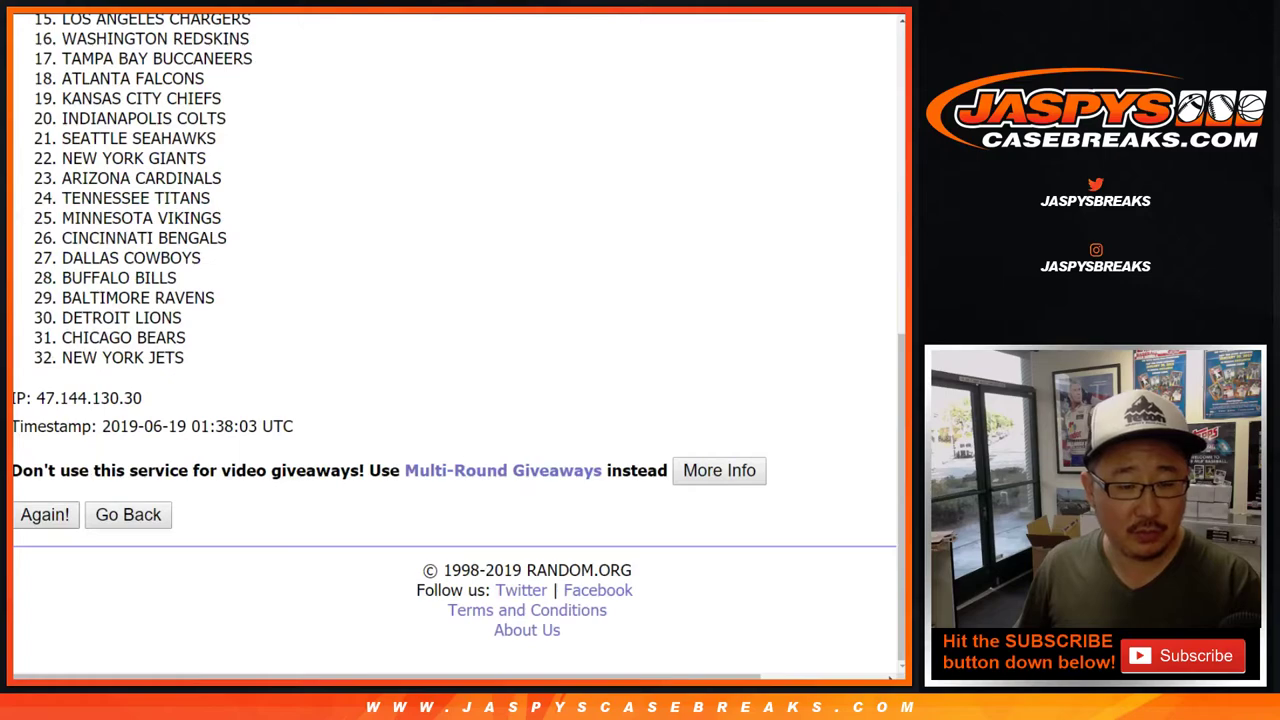
pyautogui.click(46, 515)
pyautogui.scroll(-5, 46, 515)
pyautogui.click(46, 515)
pyautogui.scroll(-5, 46, 515)
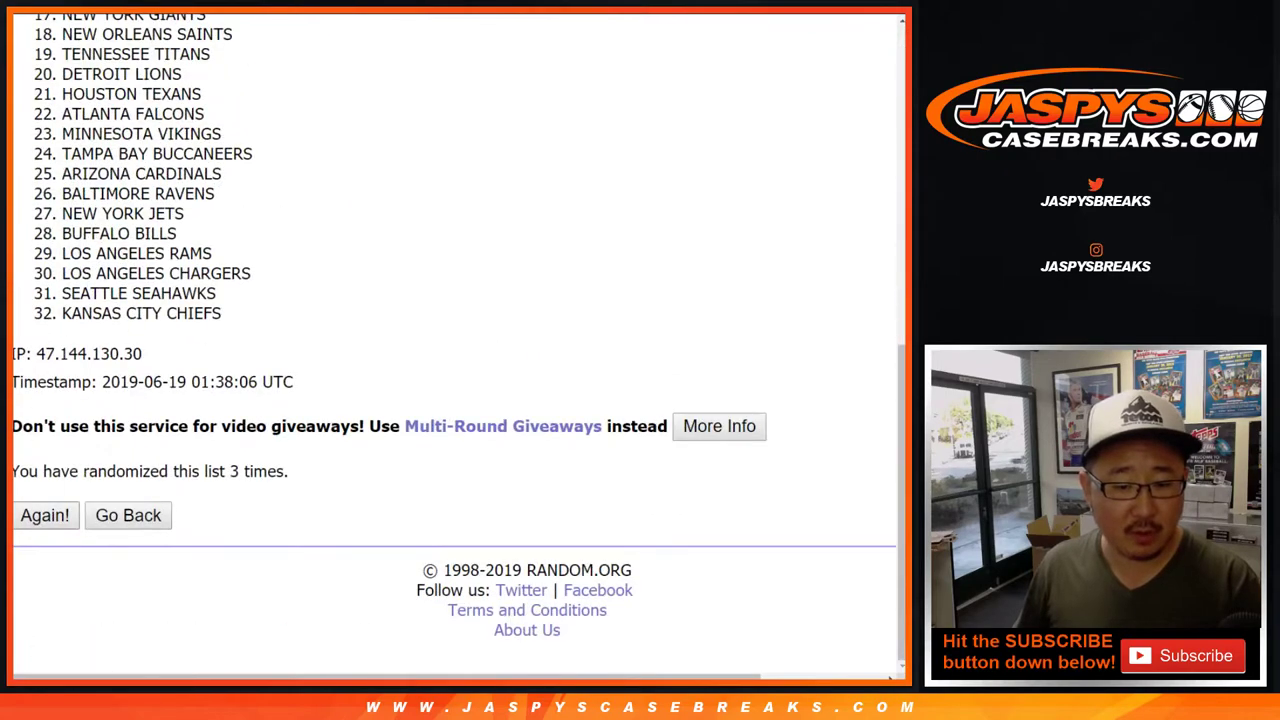
pyautogui.click(44, 514)
pyautogui.click(44, 514)
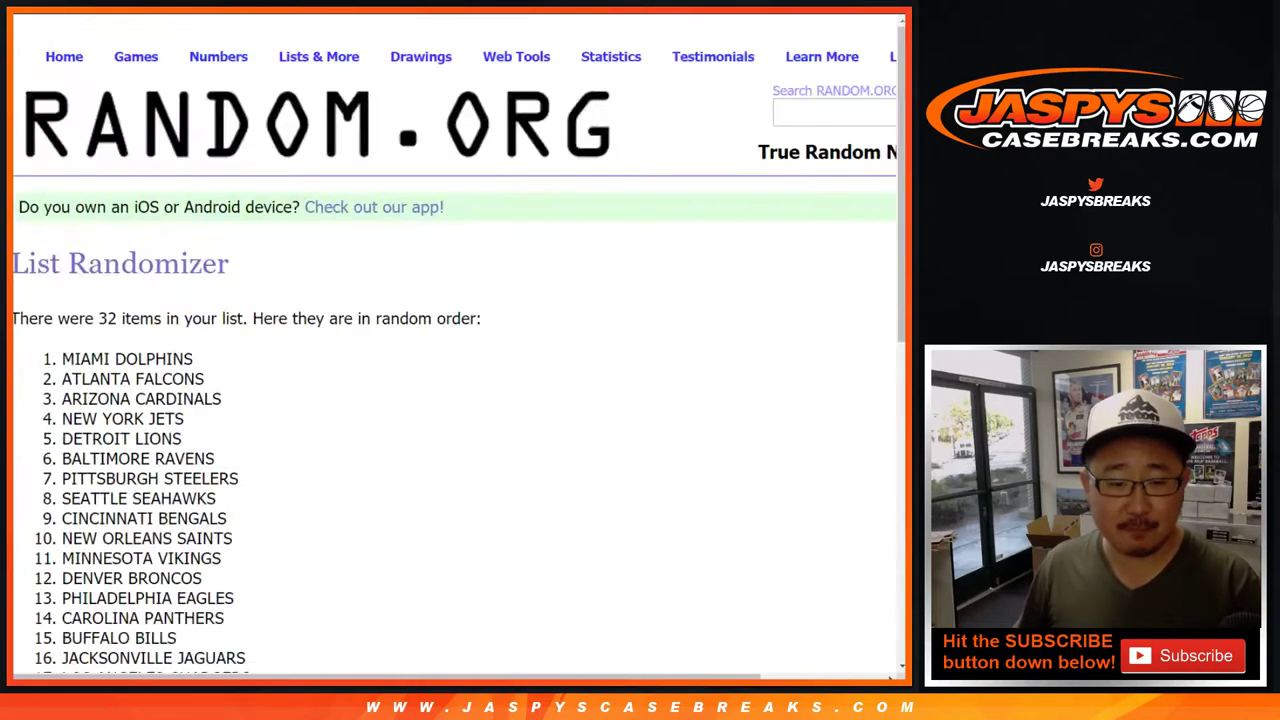
# Step: Copy all 32 randomized team names into column B of the Google Sheets spreadsheet, starting at B1
pyautogui.scroll(-5, 46, 515)
pyautogui.scroll(5, 46, 515)
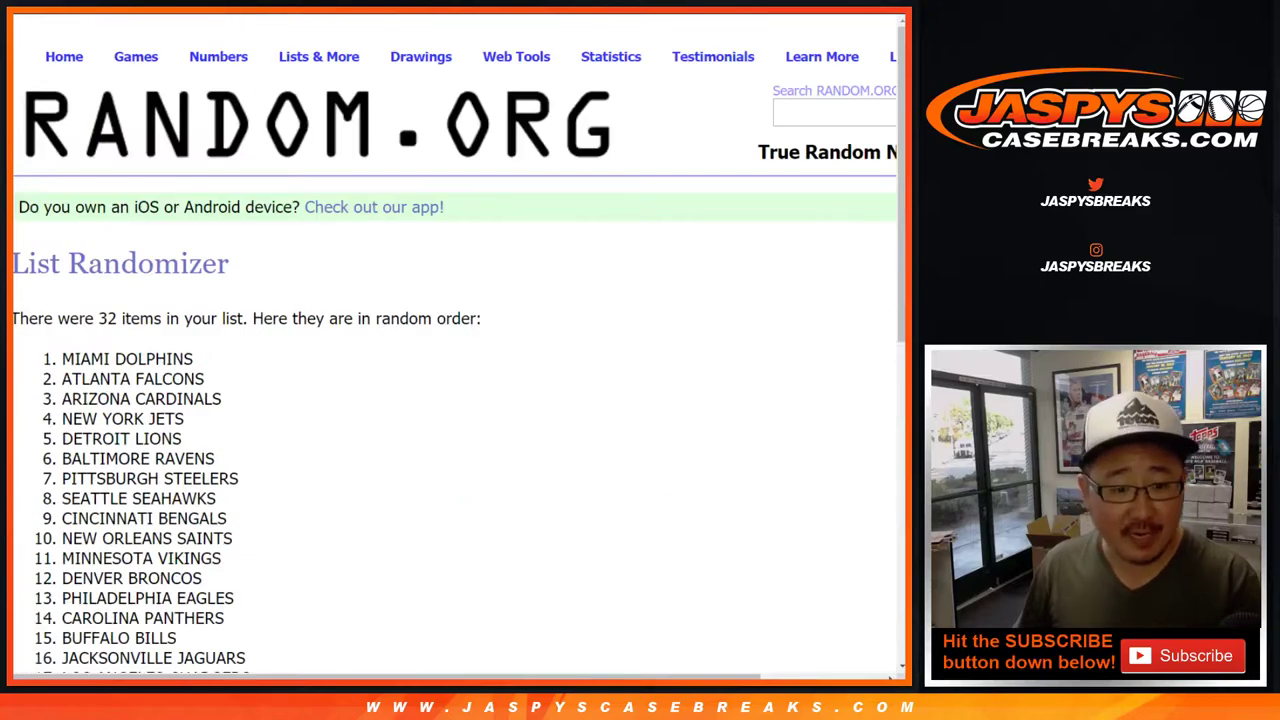
pyautogui.moveTo(62, 359); pyautogui.dragTo(208, 314)
pyautogui.hotkey('ctrl', 'c')
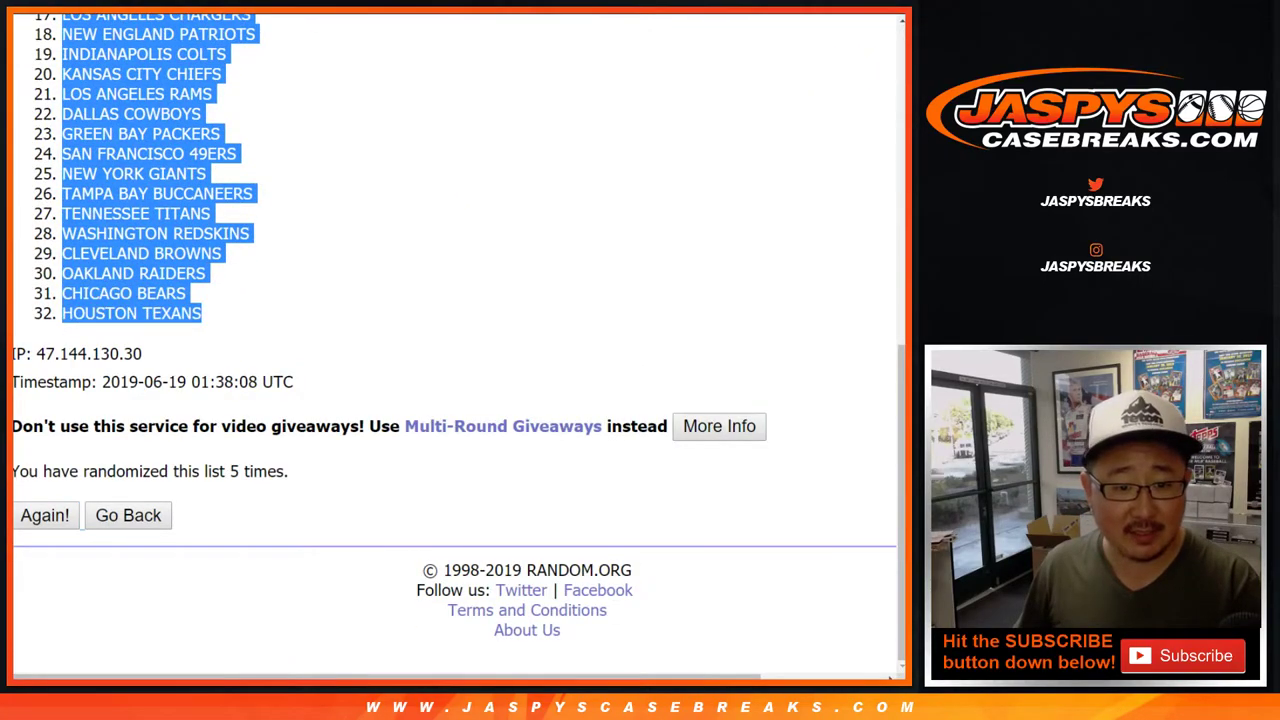
pyautogui.hotkey('ctrl', 'Tab')
pyautogui.click(205, 134)
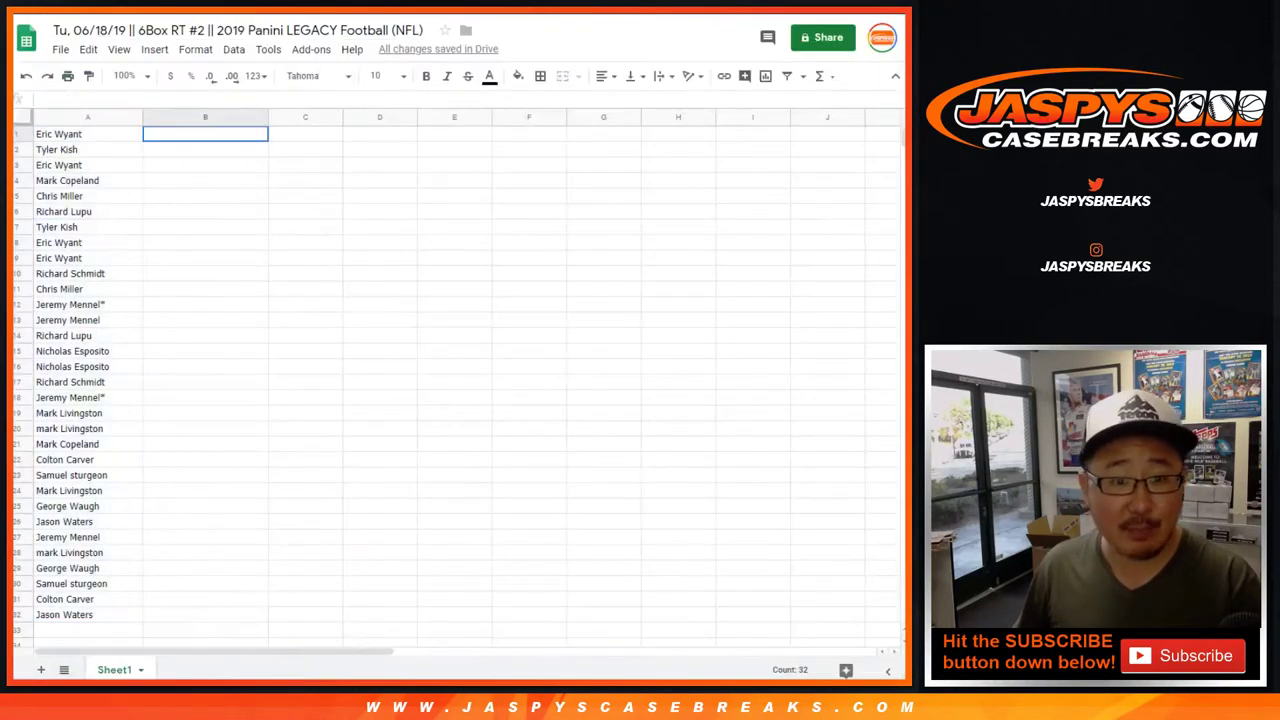
pyautogui.rightClick(178, 134)
pyautogui.click(200, 194)
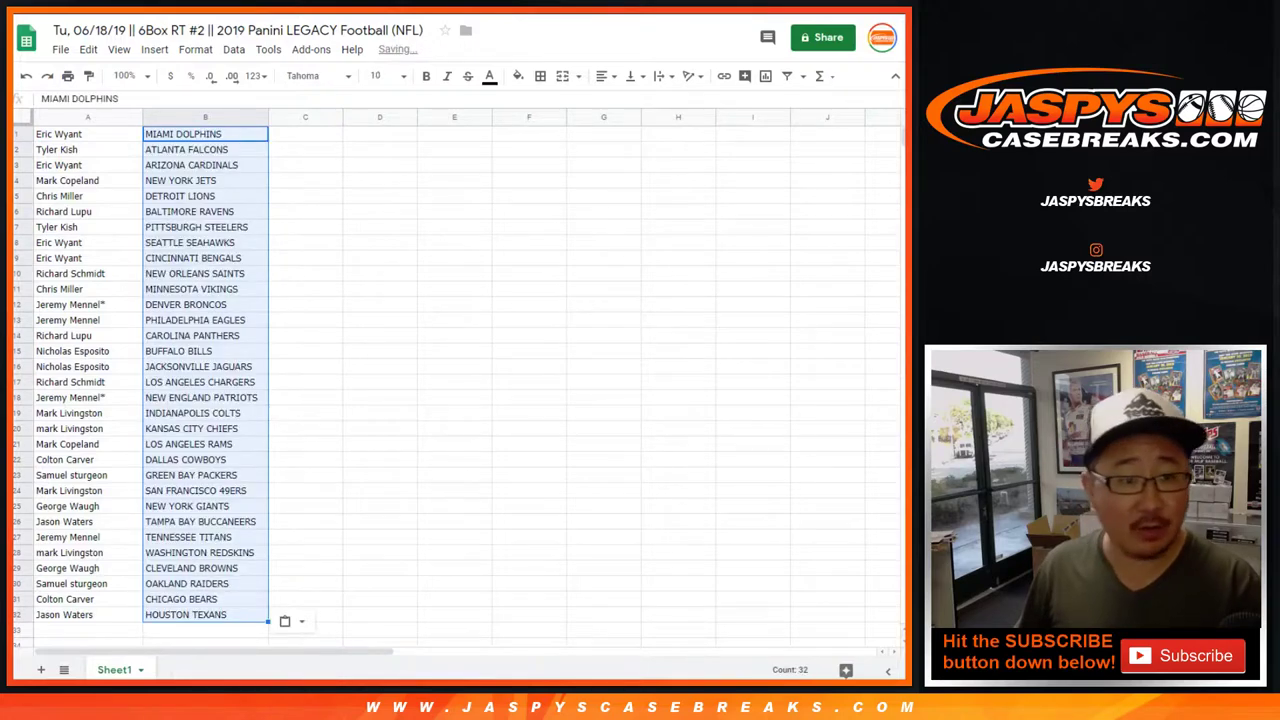
# Step: Format the whole sheet in Helvetica Neue at font size 14
pyautogui.click(24, 117)
pyautogui.click(318, 76)
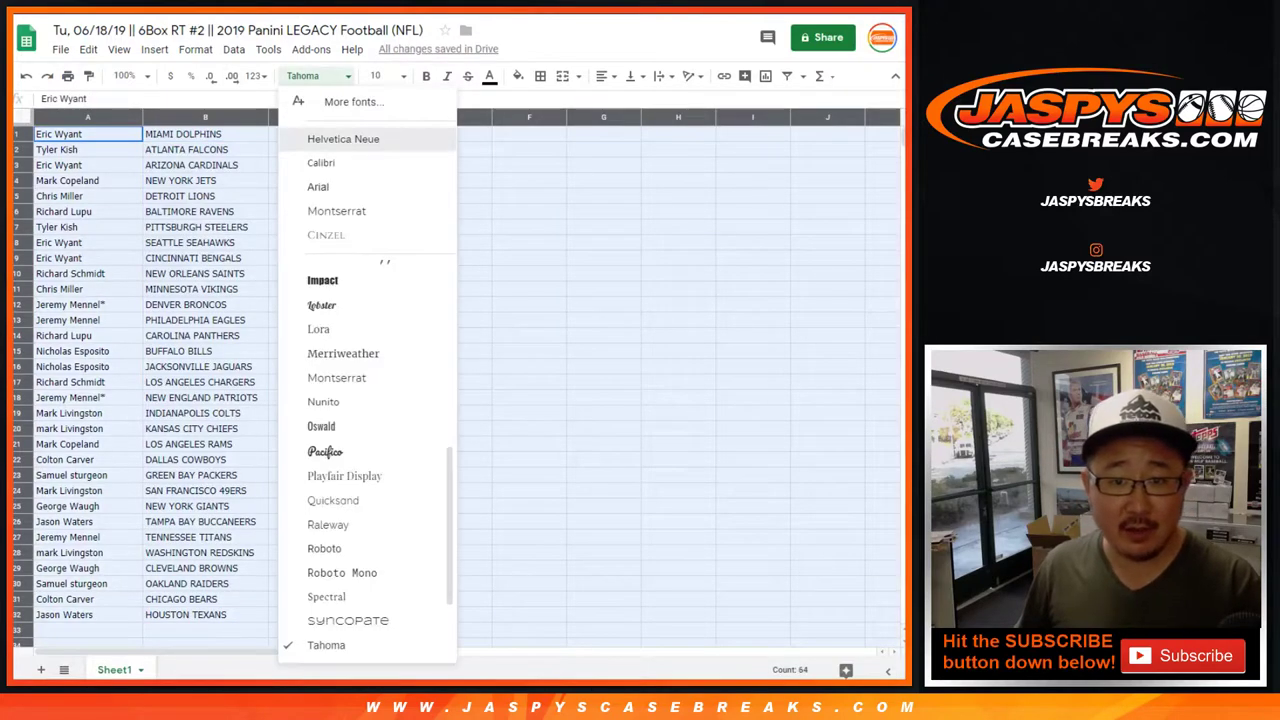
pyautogui.click(343, 139)
pyautogui.click(380, 75)
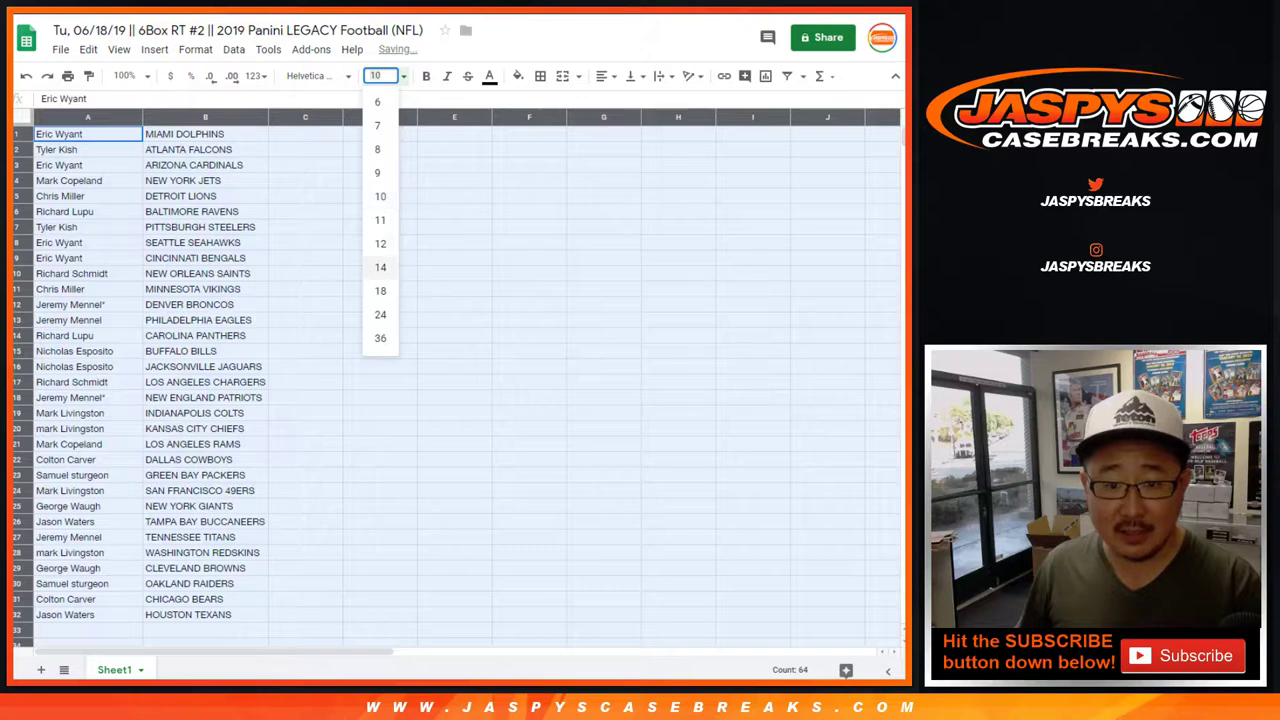
pyautogui.click(380, 267)
# Step: Enlarge the sheet view to 150% and fit the column widths to their contents
pyautogui.click(130, 75)
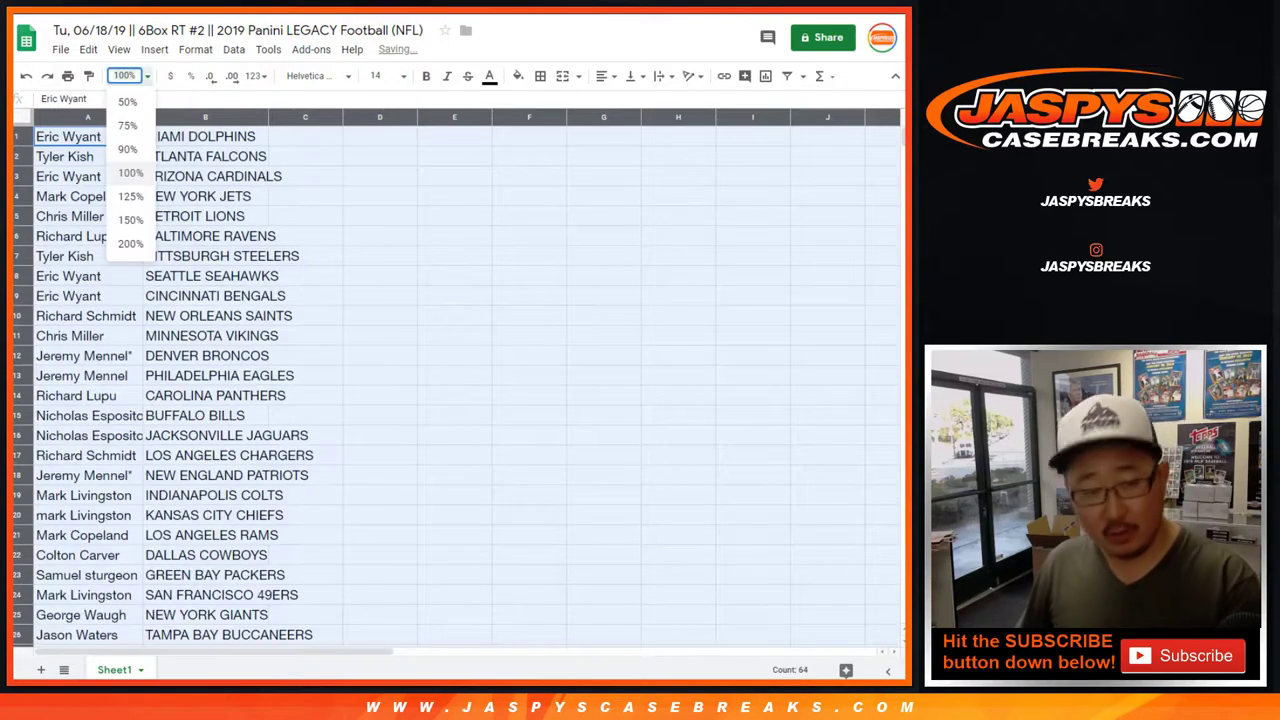
pyautogui.click(130, 221)
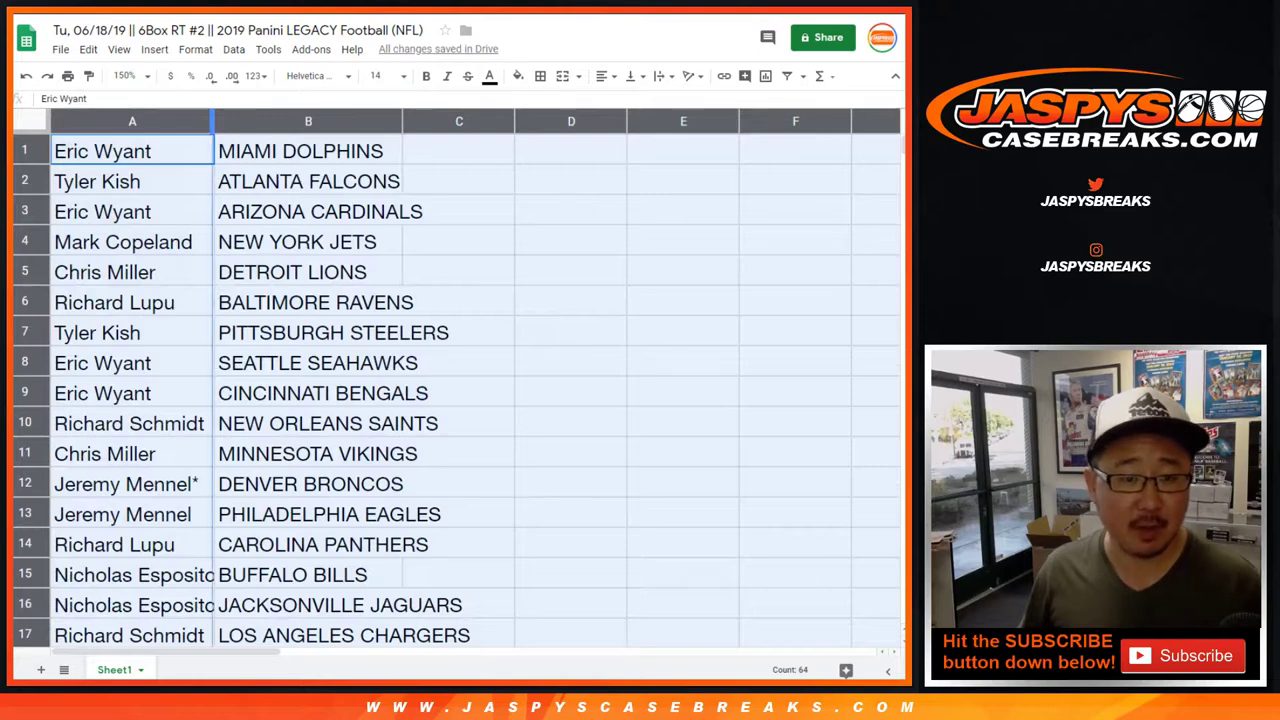
pyautogui.doubleClick(213, 121)
# Step: Review the participant and team pairings in rows 1 to 32 in order, highlighting the rows while reading, and return to the first row
pyautogui.click(25, 151)
pyautogui.click(25, 181)
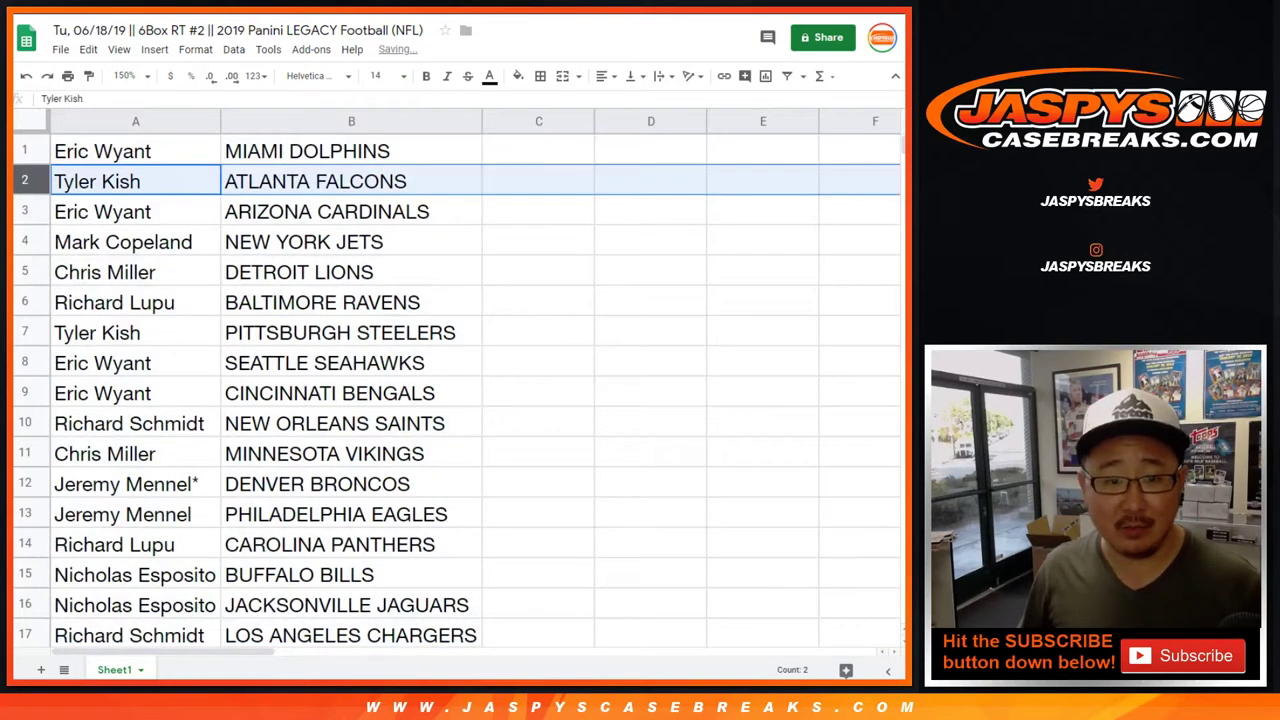
pyautogui.click(25, 211)
pyautogui.click(25, 242)
pyautogui.click(25, 272)
pyautogui.click(25, 302)
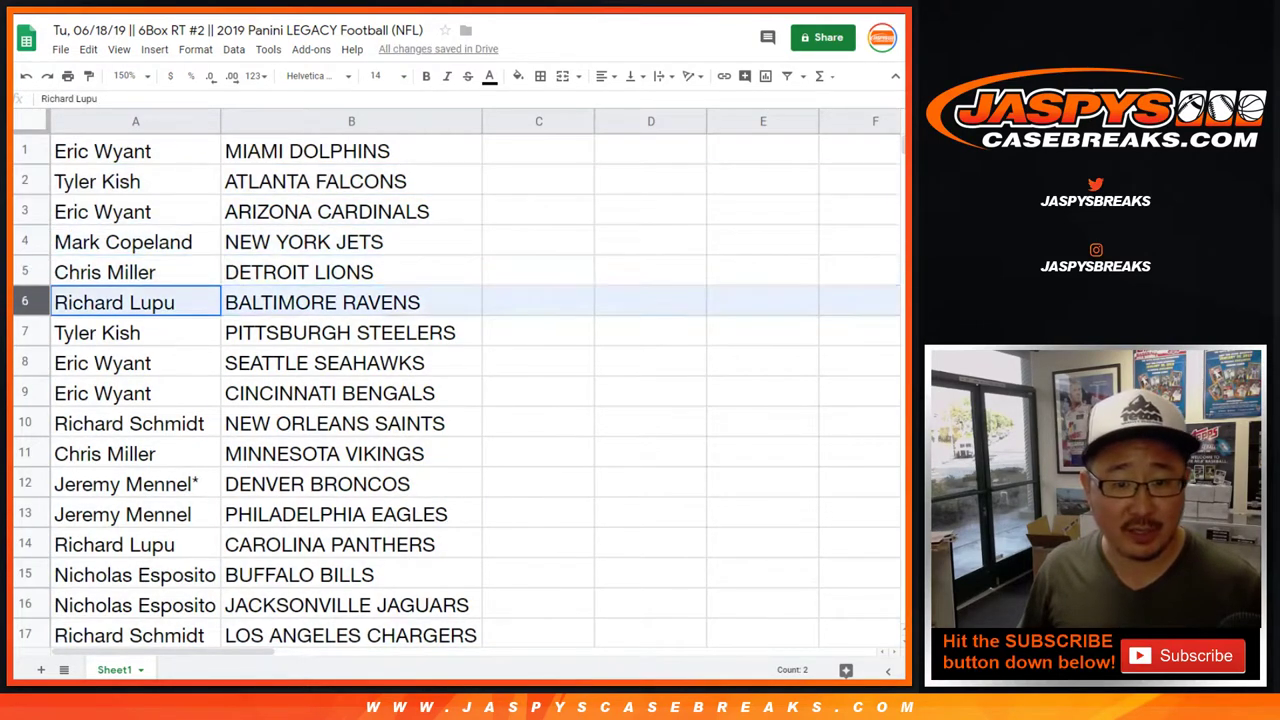
pyautogui.click(25, 332)
pyautogui.click(25, 362)
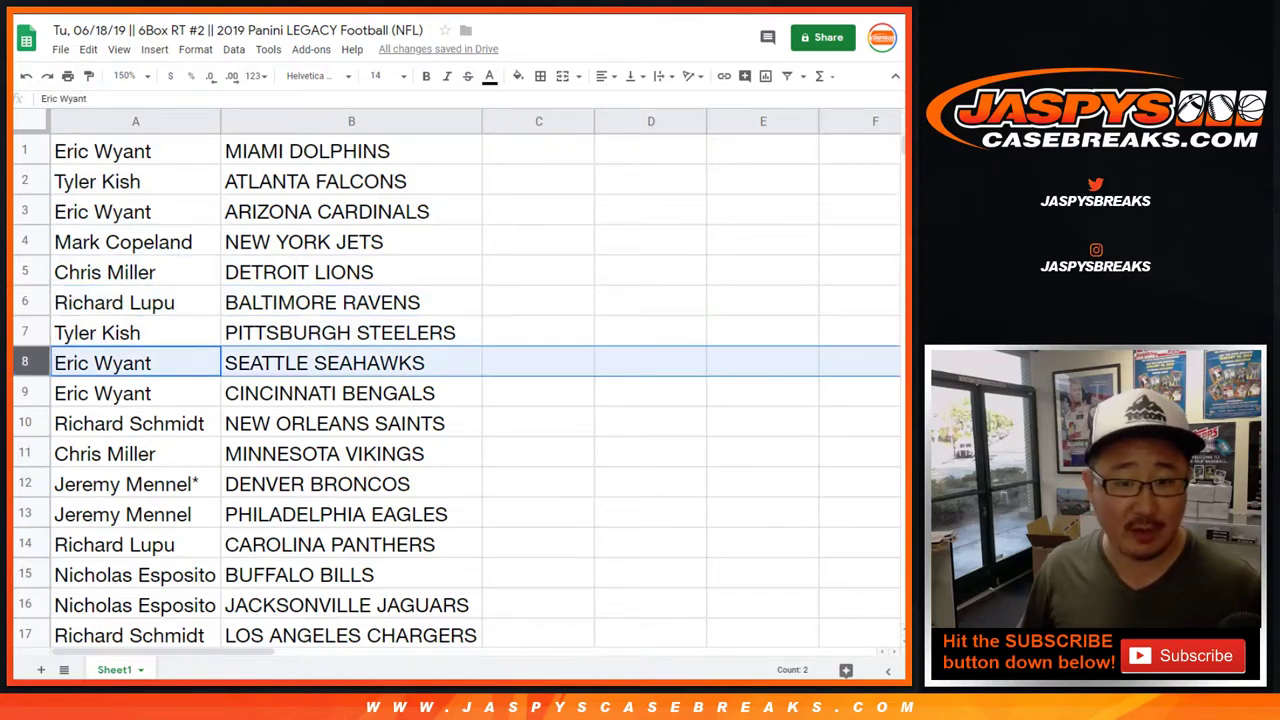
pyautogui.click(25, 332)
pyautogui.moveTo(25, 362); pyautogui.dragTo(25, 392)
pyautogui.scroll(-2, 456, 390)
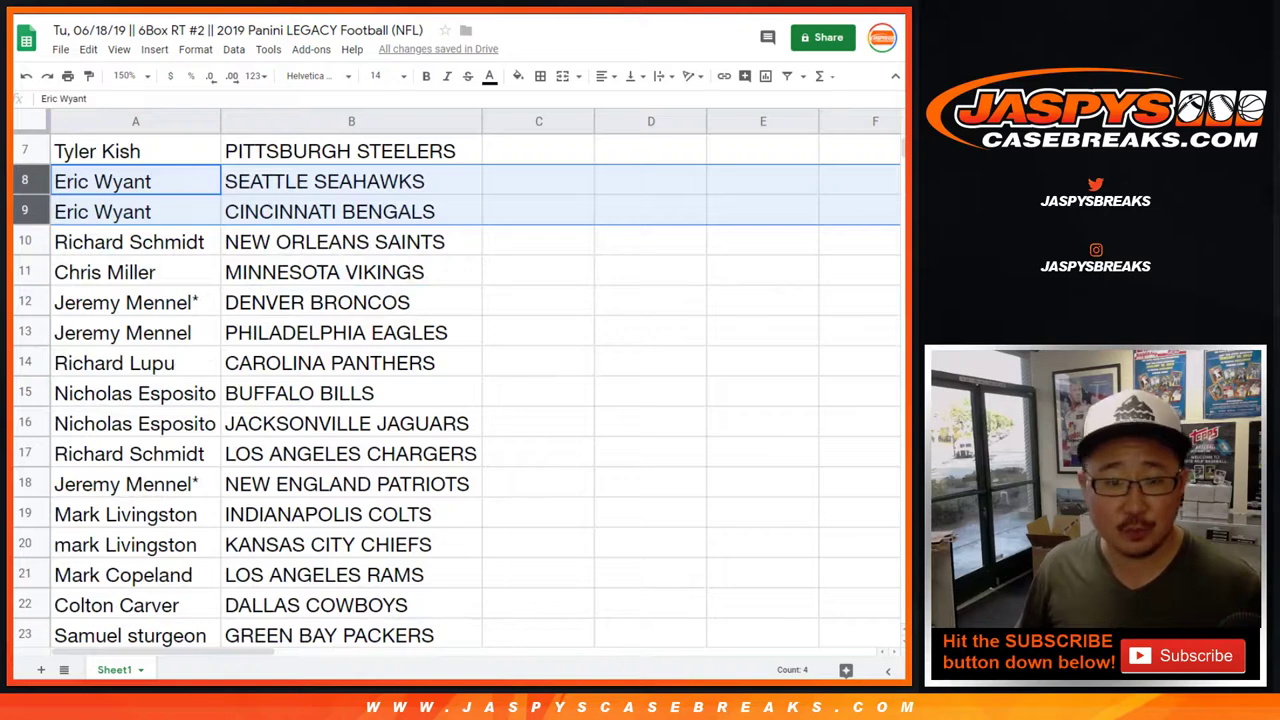
pyautogui.click(25, 241)
pyautogui.click(25, 271)
pyautogui.click(25, 301)
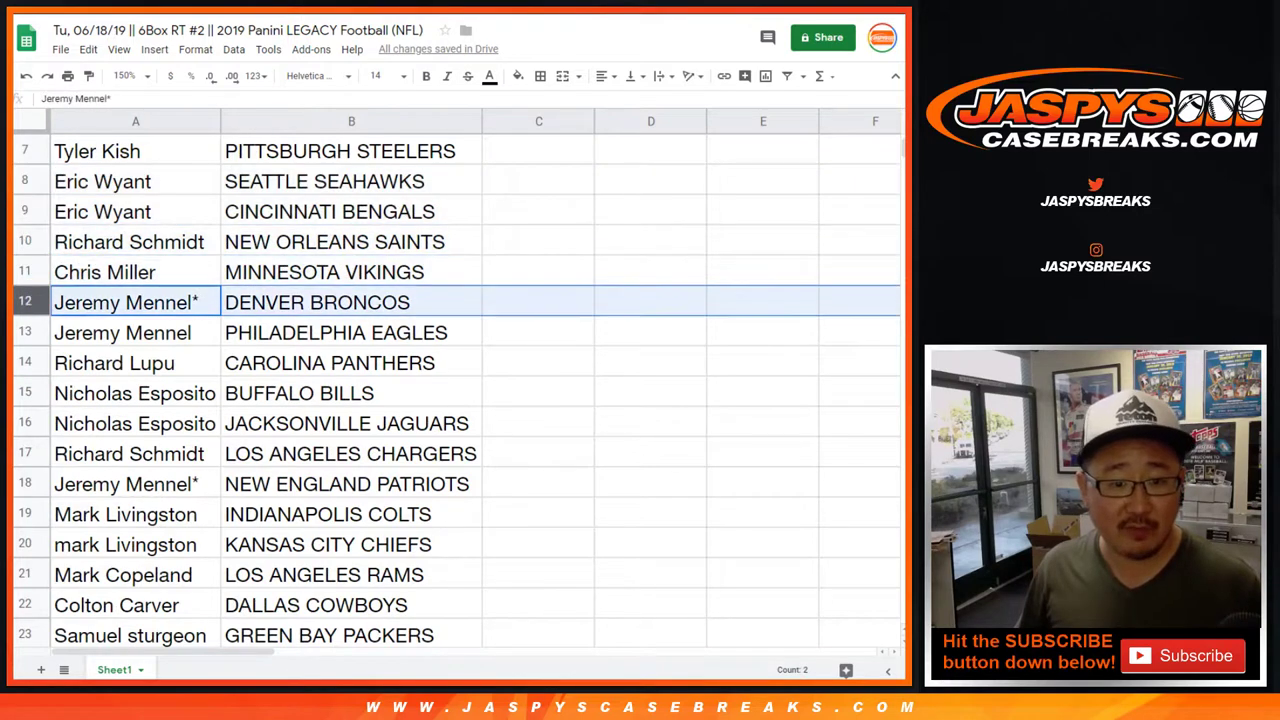
pyautogui.moveTo(25, 301); pyautogui.dragTo(25, 332)
pyautogui.click(25, 362)
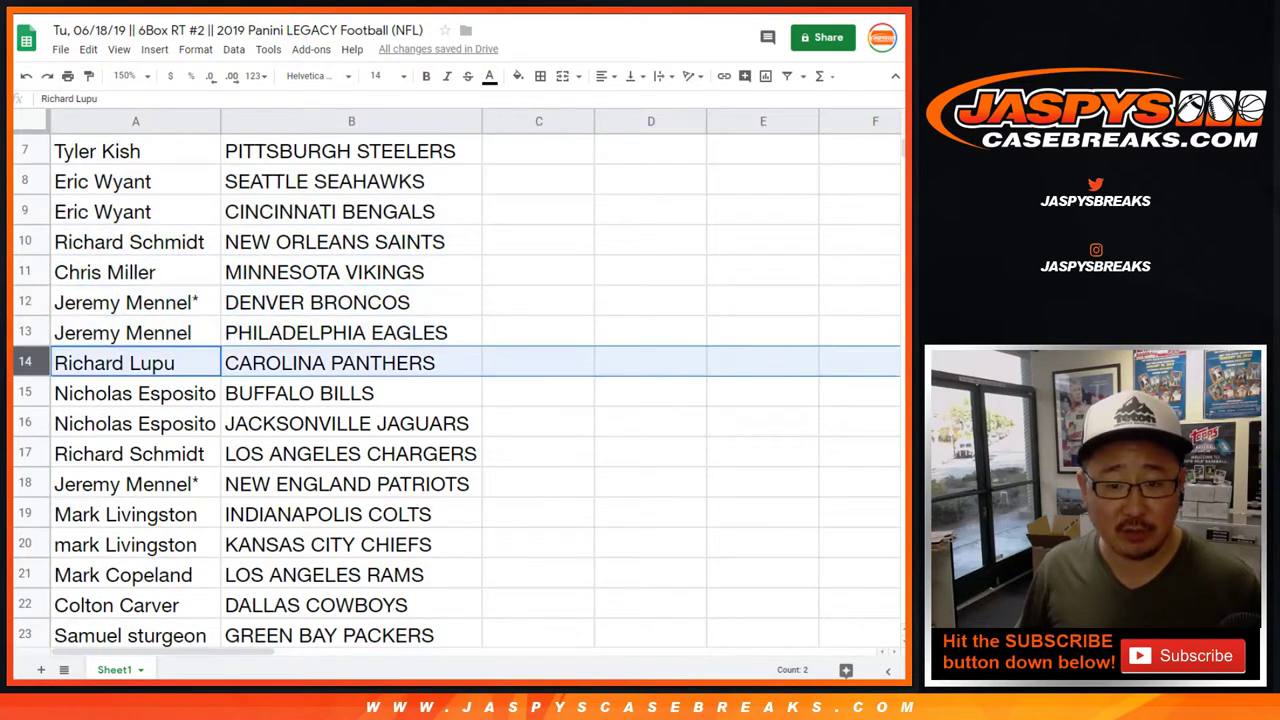
pyautogui.click(25, 392)
pyautogui.moveTo(25, 392); pyautogui.dragTo(25, 423)
pyautogui.scroll(-3, 456, 390)
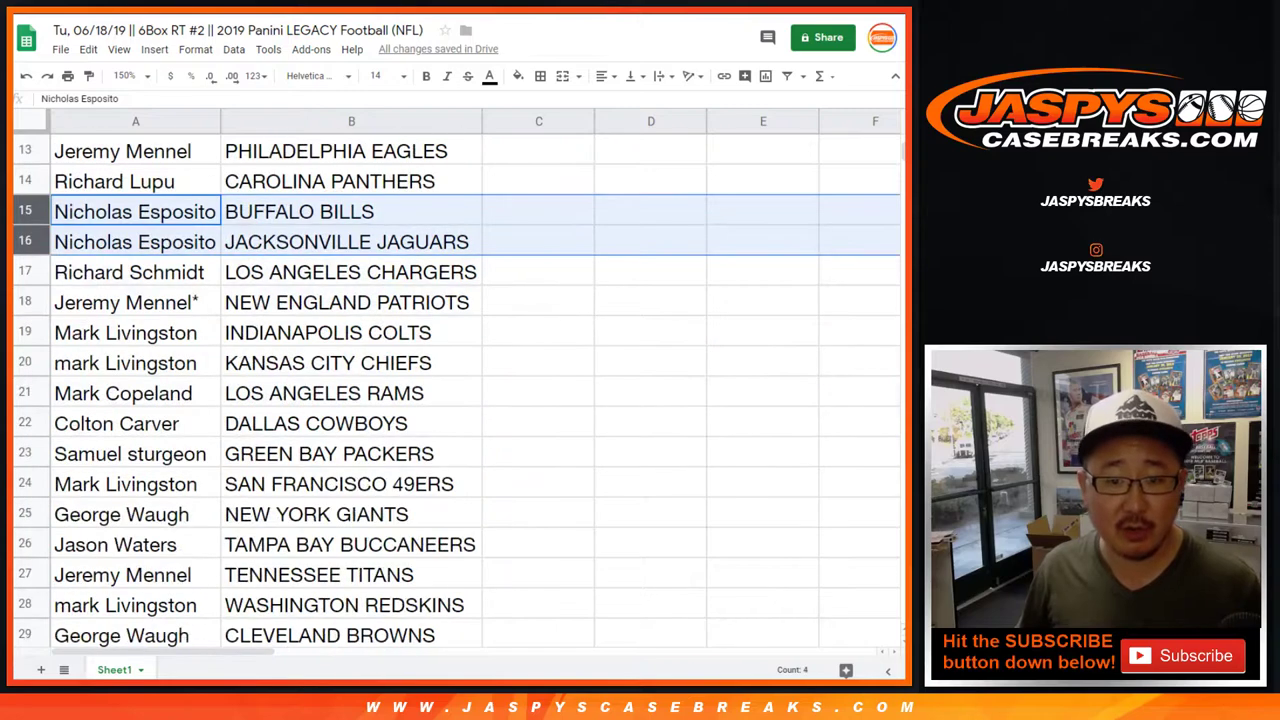
pyautogui.click(25, 211)
pyautogui.click(25, 241)
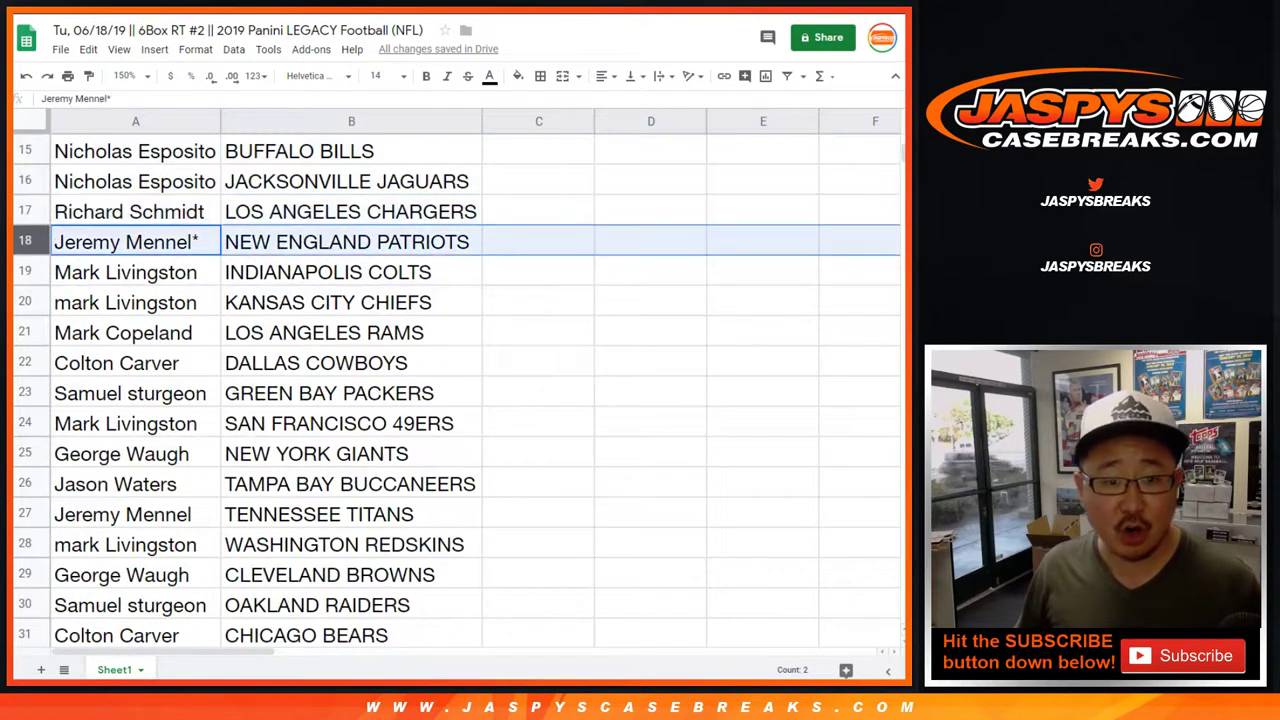
pyautogui.click(25, 271)
pyautogui.moveTo(25, 271); pyautogui.dragTo(25, 302)
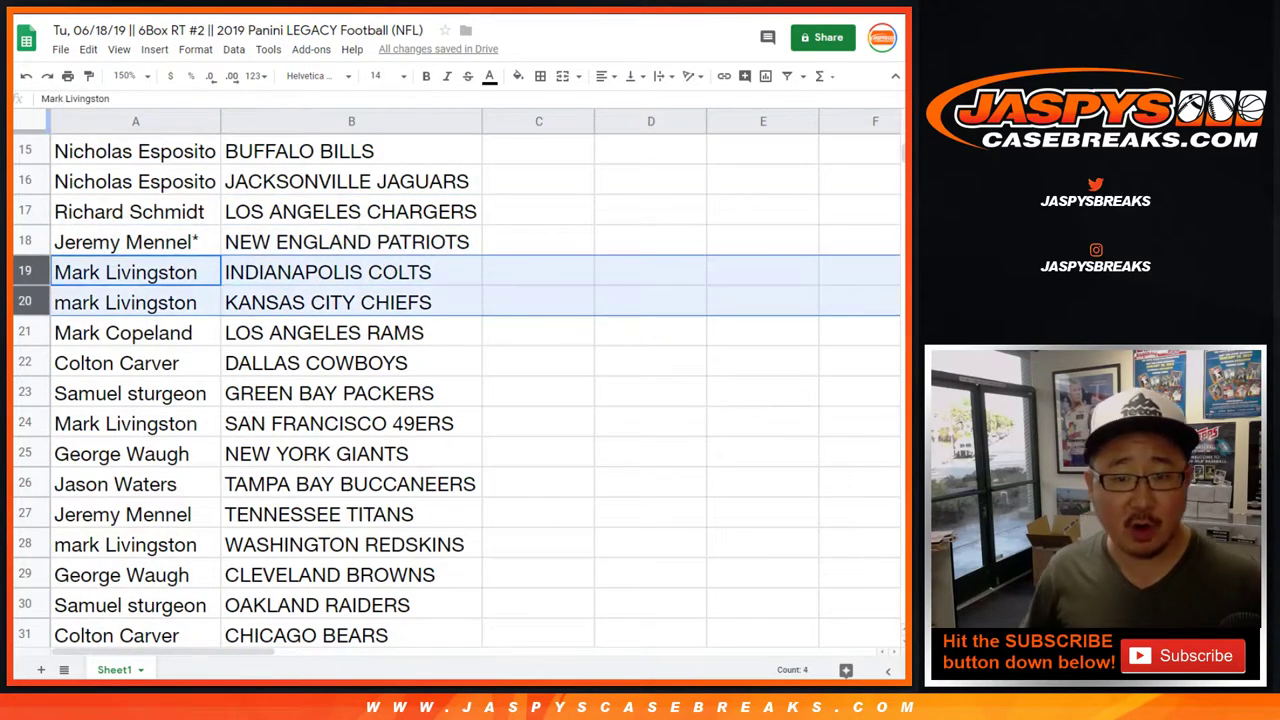
pyautogui.click(25, 332)
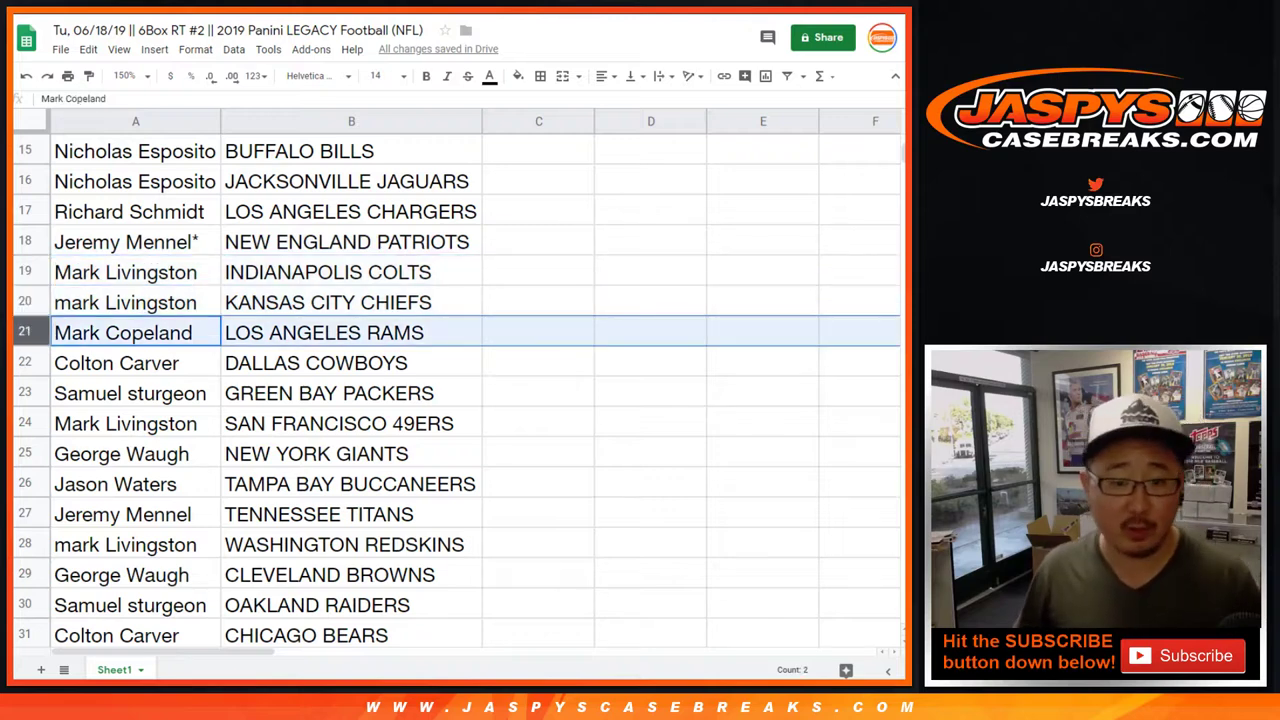
pyautogui.click(25, 362)
pyautogui.click(25, 393)
pyautogui.scroll(-3, 25, 393)
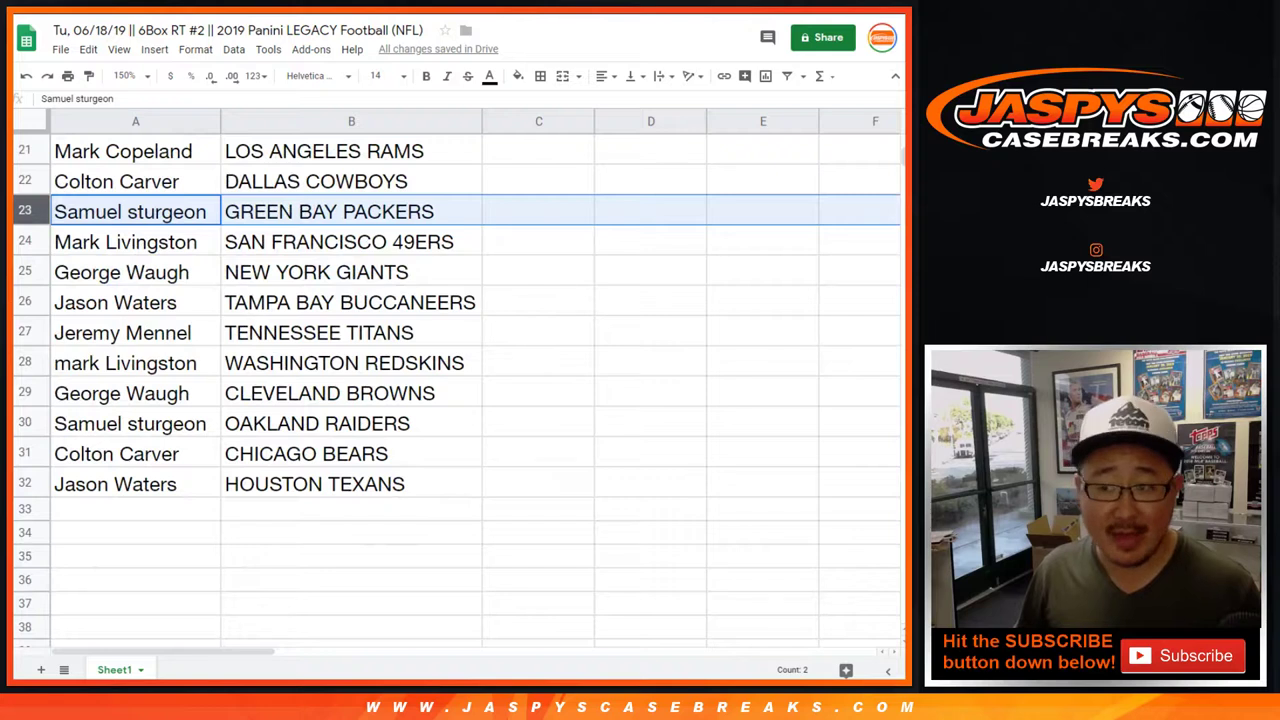
pyautogui.click(25, 241)
pyautogui.click(25, 271)
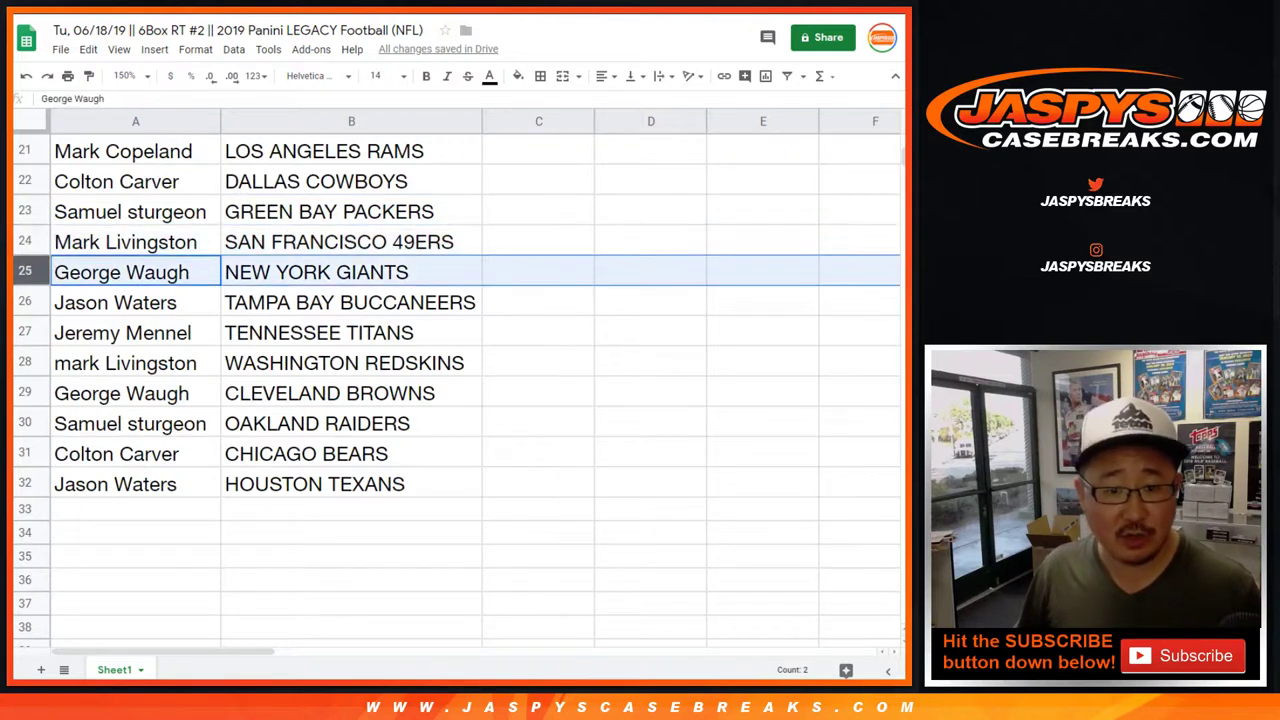
pyautogui.click(25, 301)
pyautogui.click(25, 331)
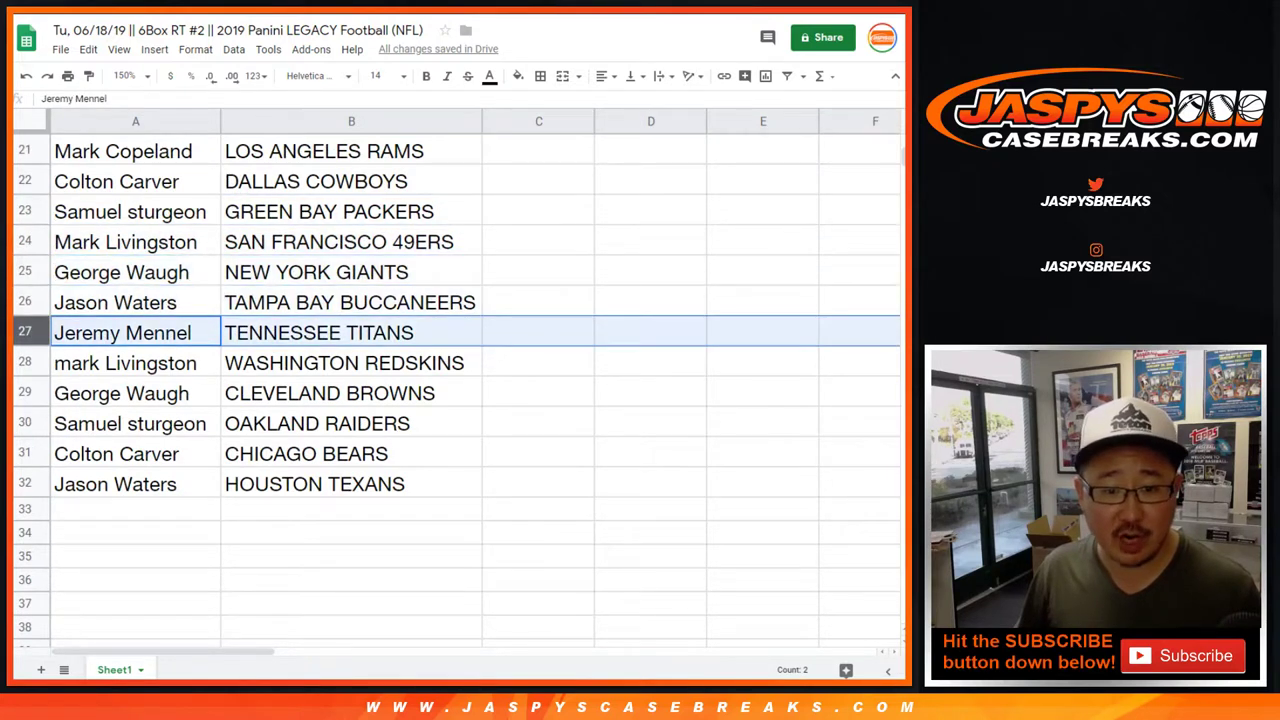
pyautogui.click(25, 362)
pyautogui.click(25, 392)
pyautogui.click(25, 422)
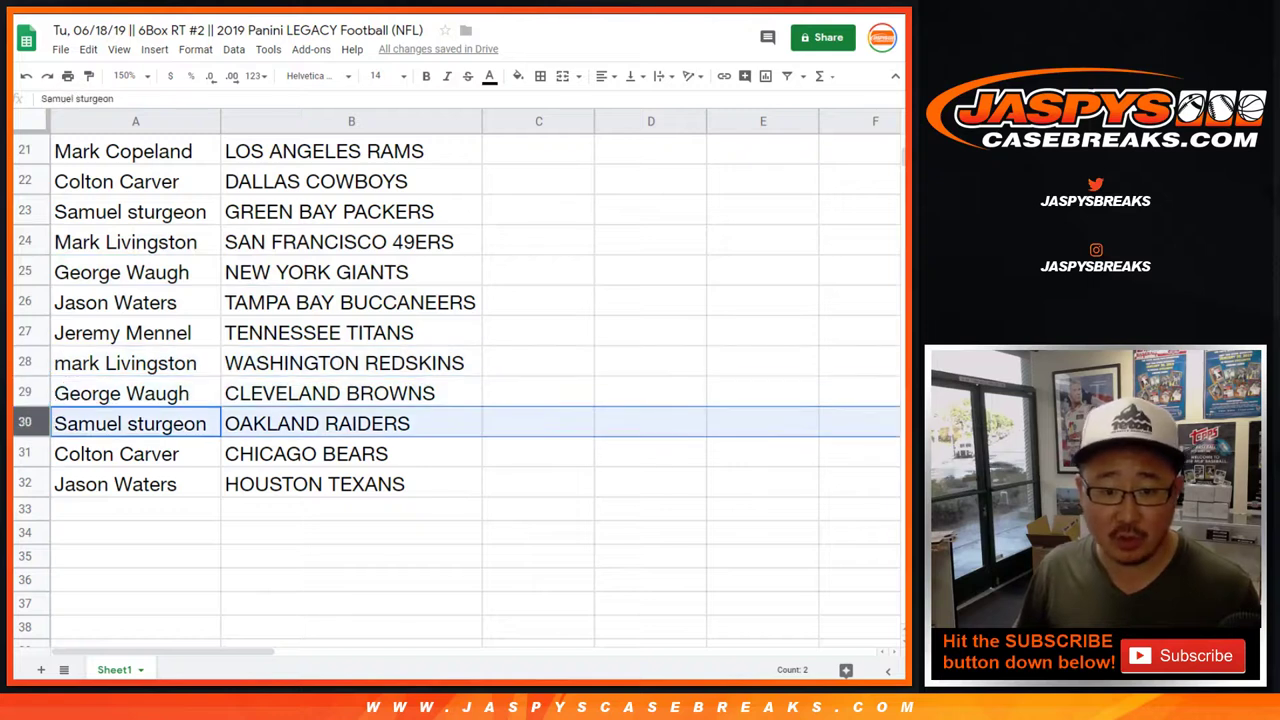
pyautogui.click(25, 453)
pyautogui.click(25, 483)
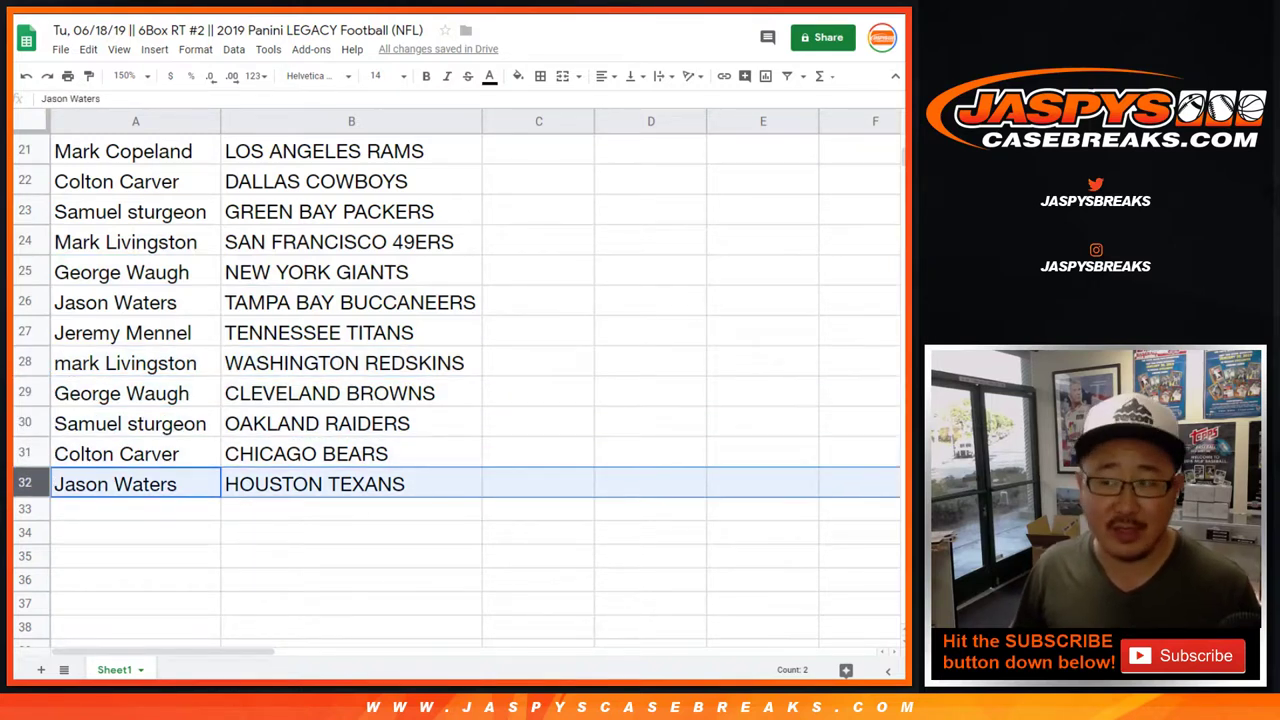
pyautogui.scroll(2, 456, 380)
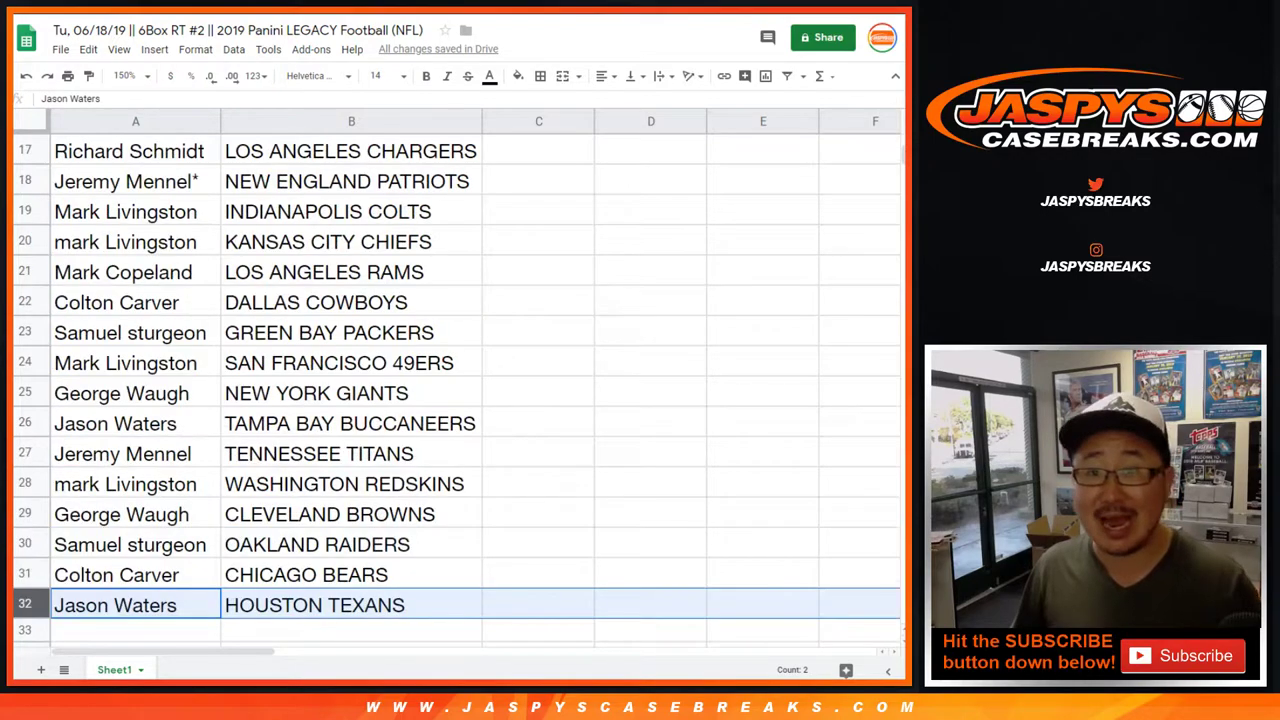
pyautogui.scroll(8, 456, 380)
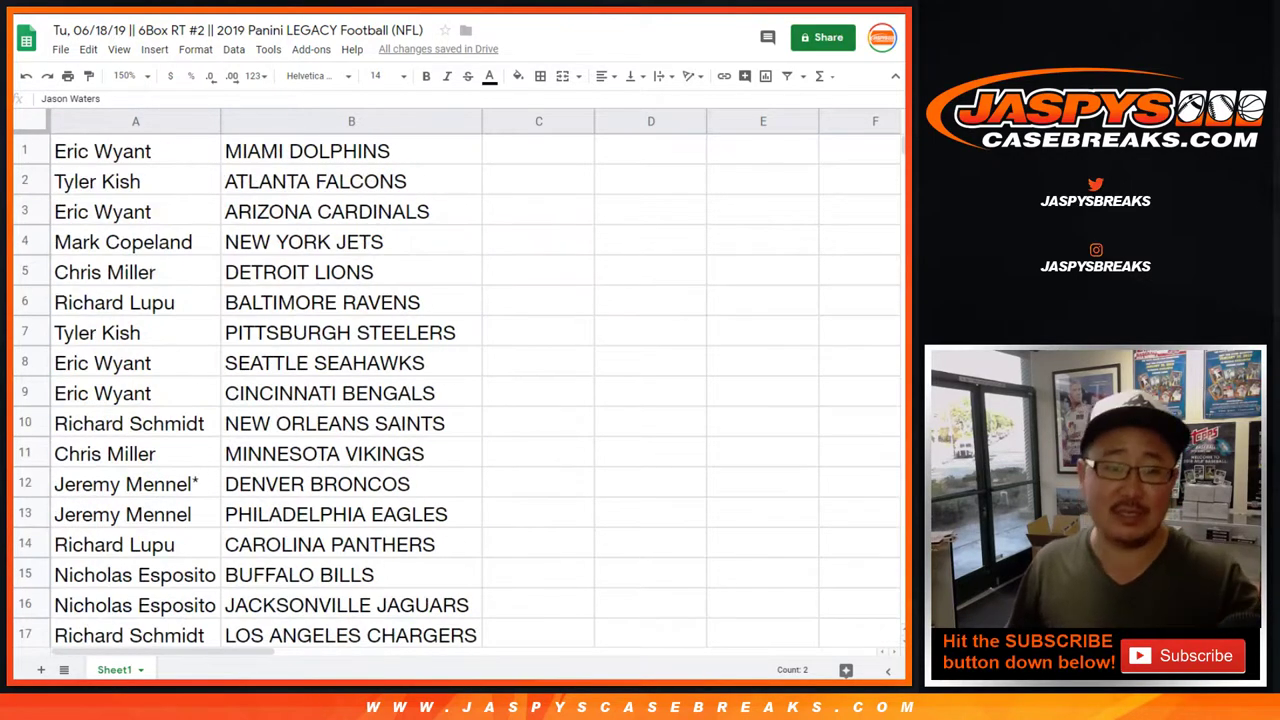
# Step: Reduce the sheet view to 80% and sort the sheet by the team names in column B, A to Z
pyautogui.click(126, 76)
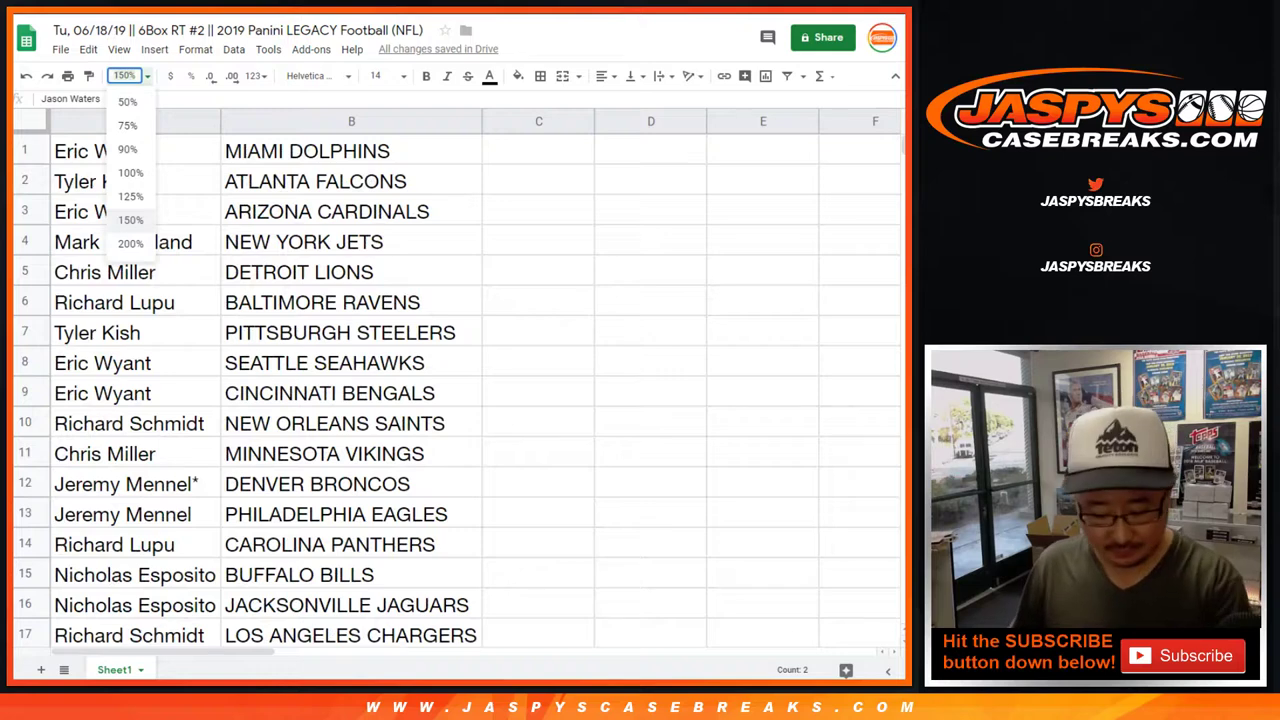
pyautogui.write('80')
pyautogui.press('Return')
pyautogui.click(187, 115)
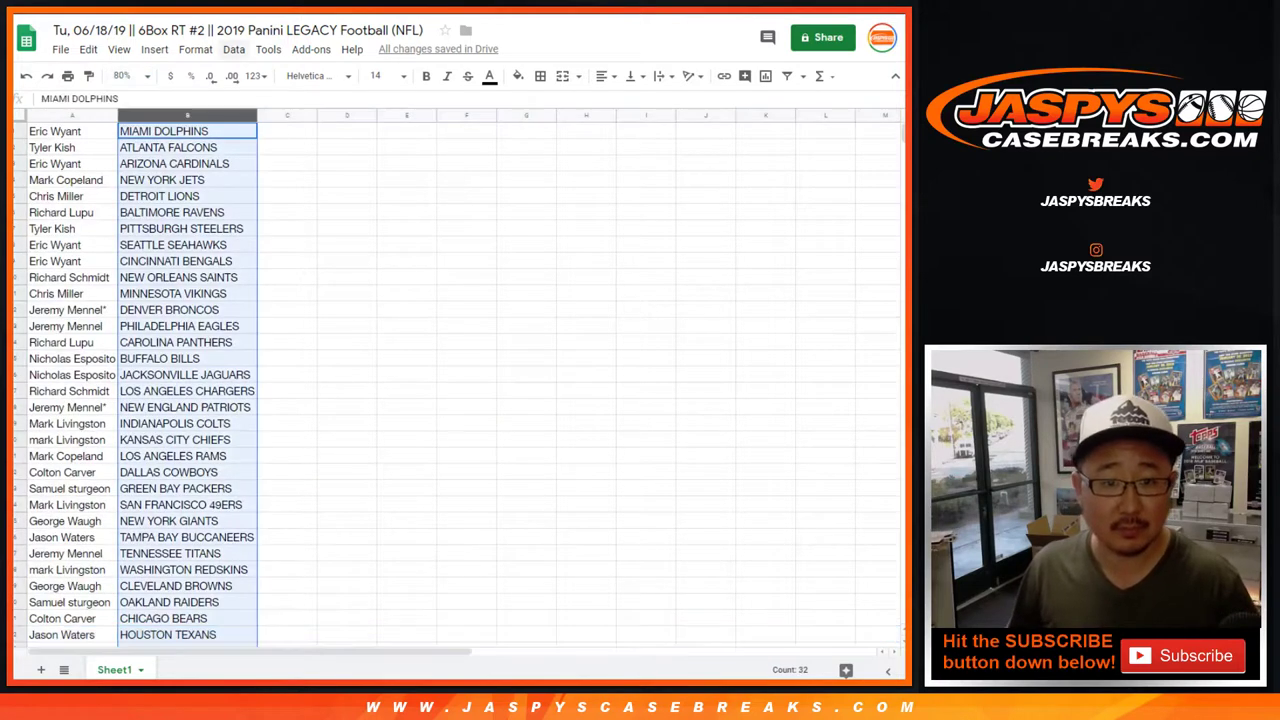
pyautogui.click(234, 49)
pyautogui.click(318, 76)
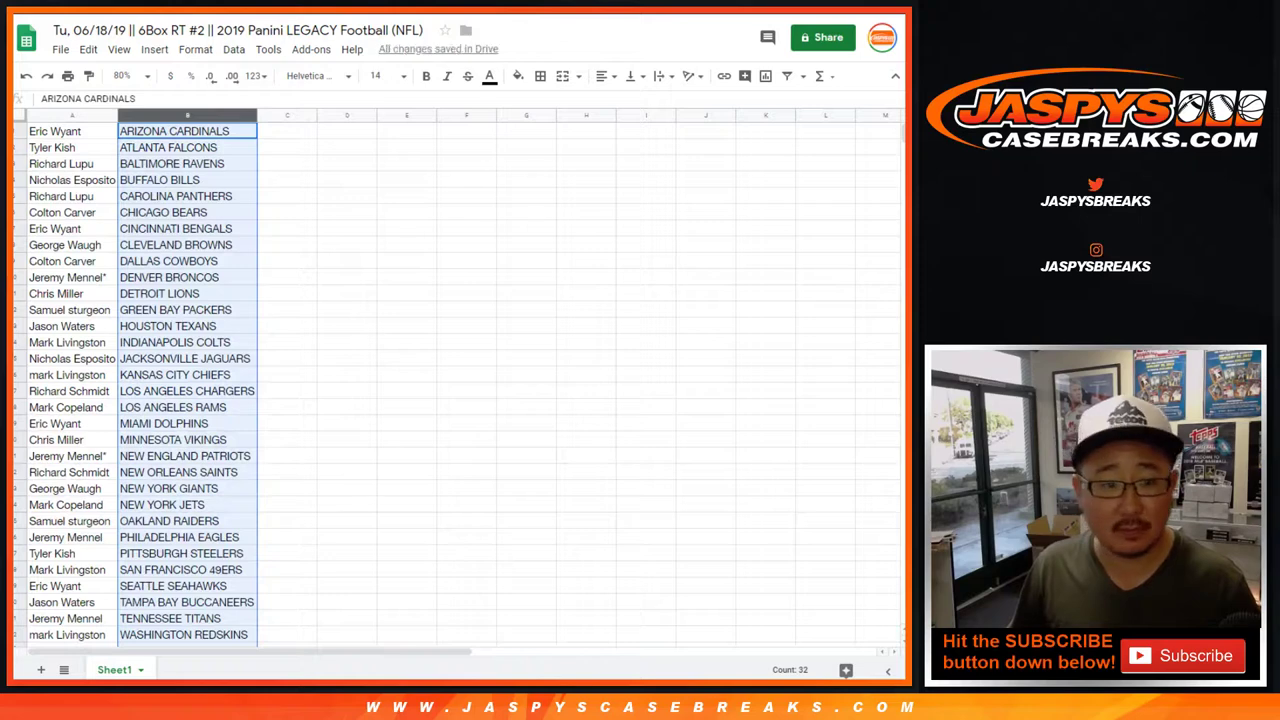
# Step: Add borders around all cells of the participant and team table in columns A and B, and center its contents horizontally
pyautogui.click(72, 131)
pyautogui.hotkey('ctrl', 'a')
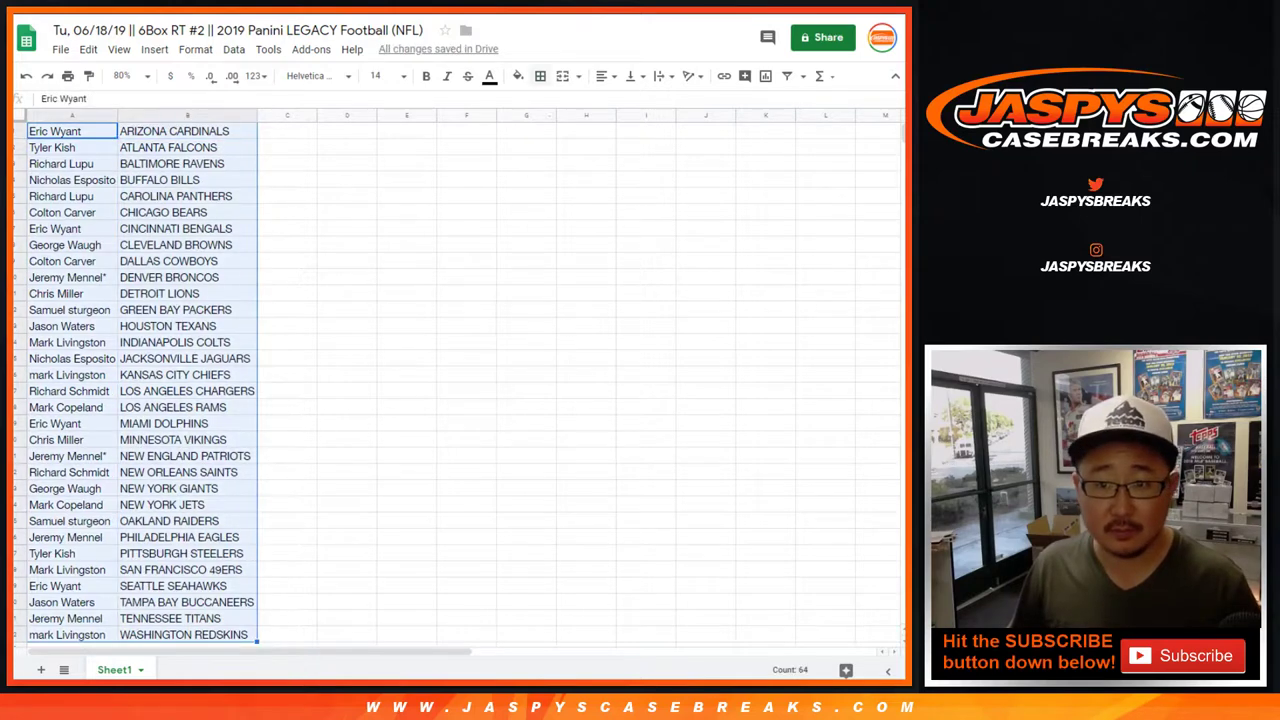
pyautogui.click(540, 76)
pyautogui.click(545, 106)
pyautogui.click(605, 76)
pyautogui.click(623, 102)
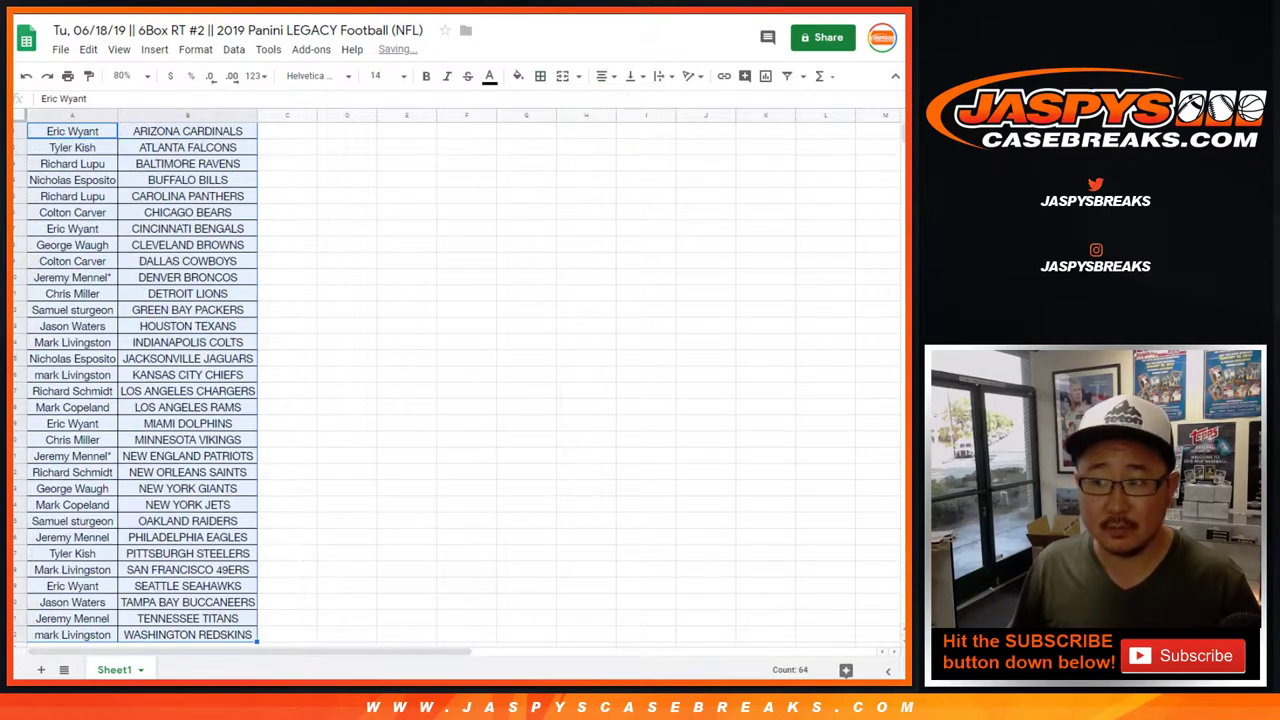
pyautogui.click(287, 131)
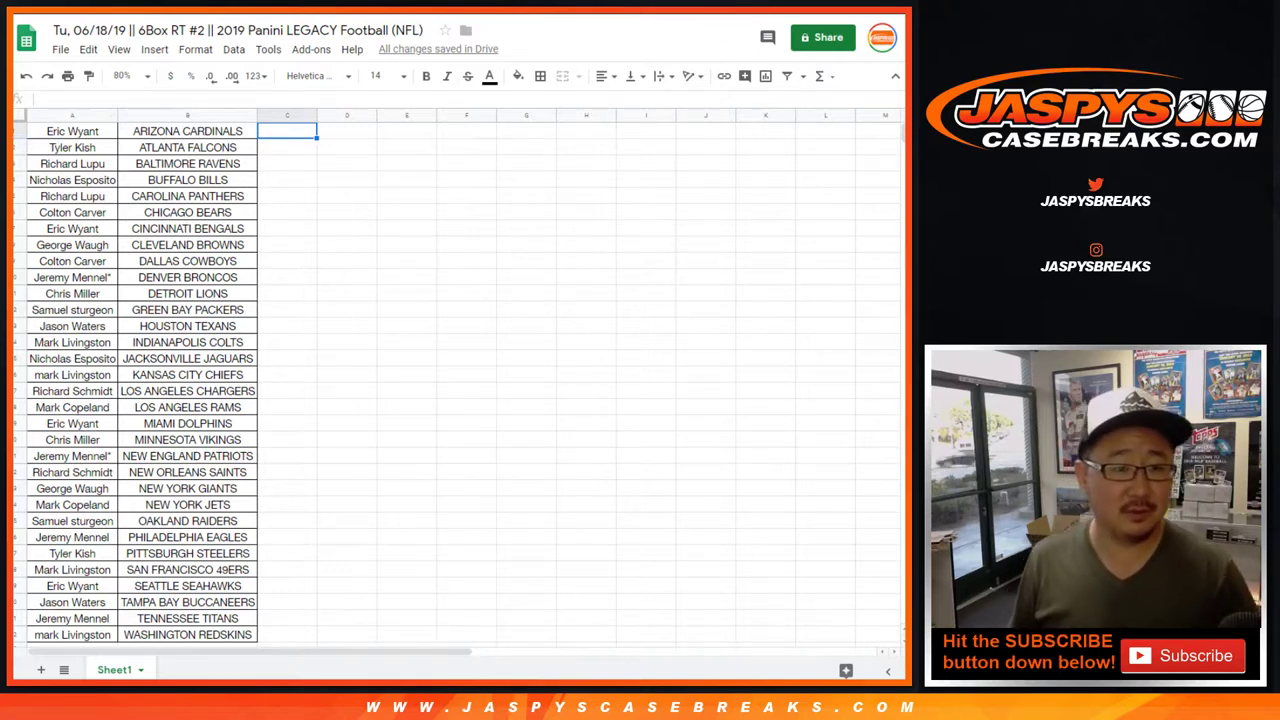
# Step: Print one copy of the current sheet on Letter paper in portrait, with the headers and footers options expanded to check the workbook title
pyautogui.click(67, 76)
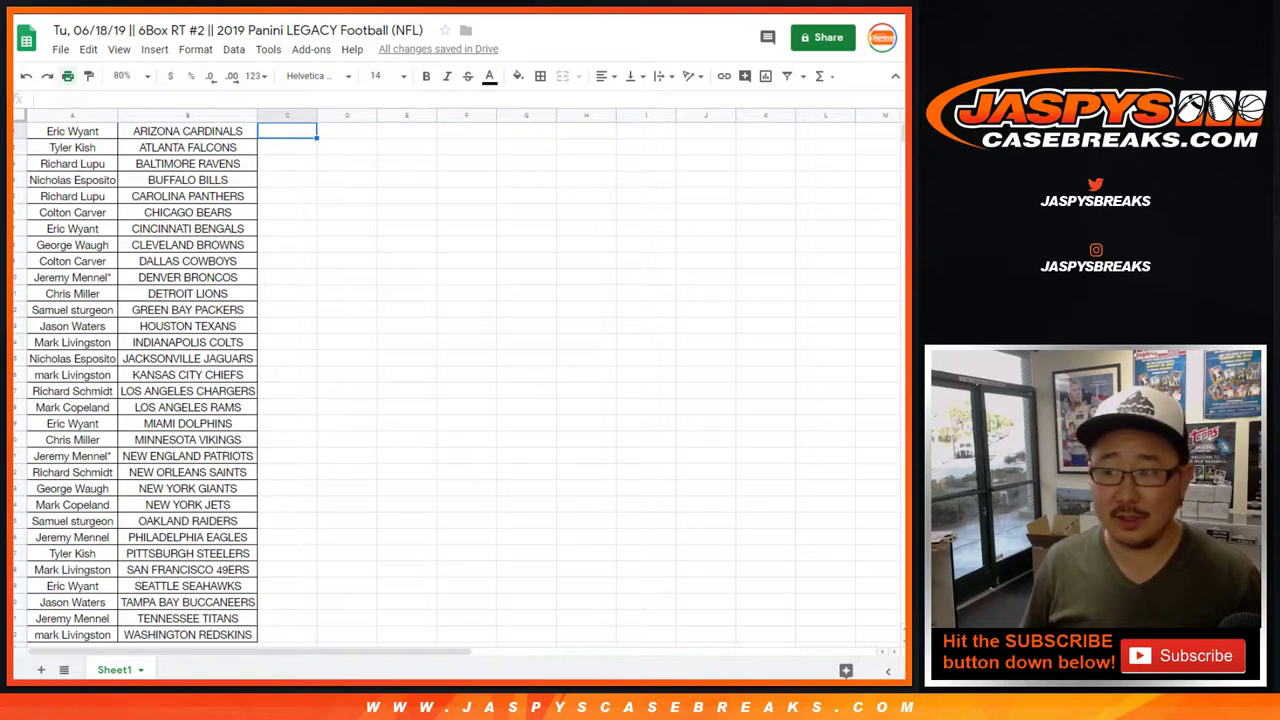
pyautogui.click(737, 383)
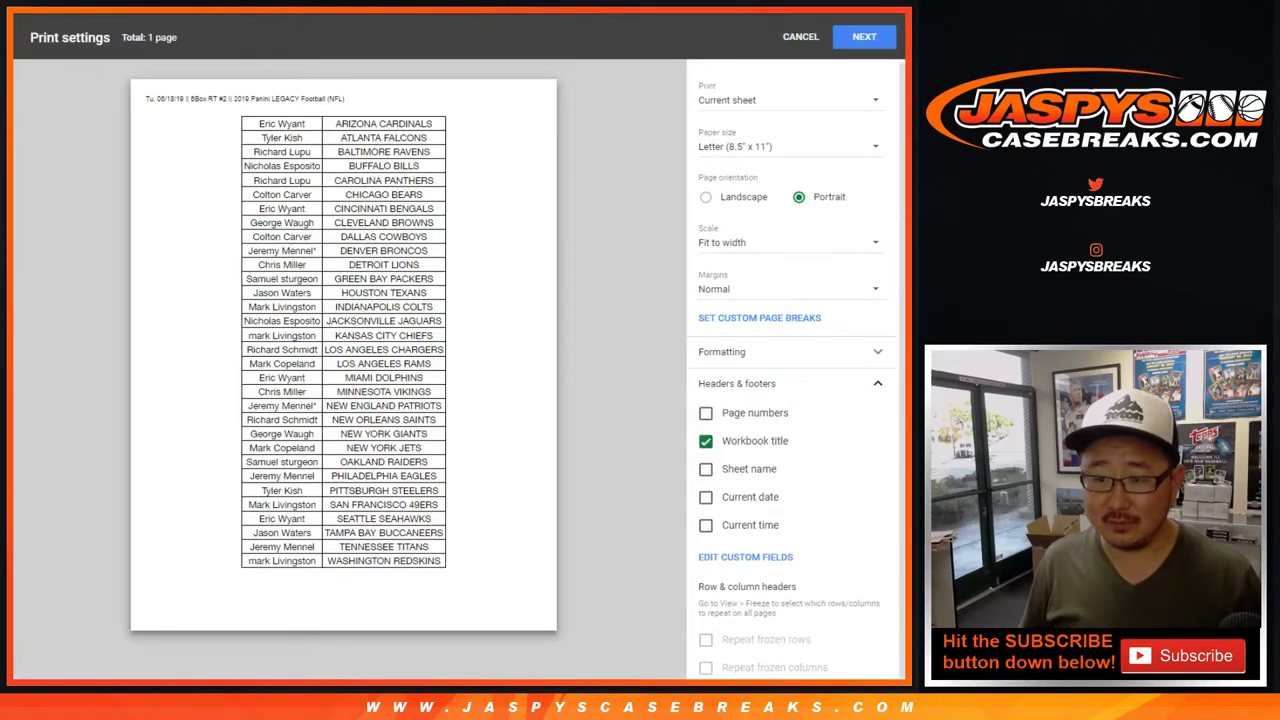
pyautogui.click(864, 36)
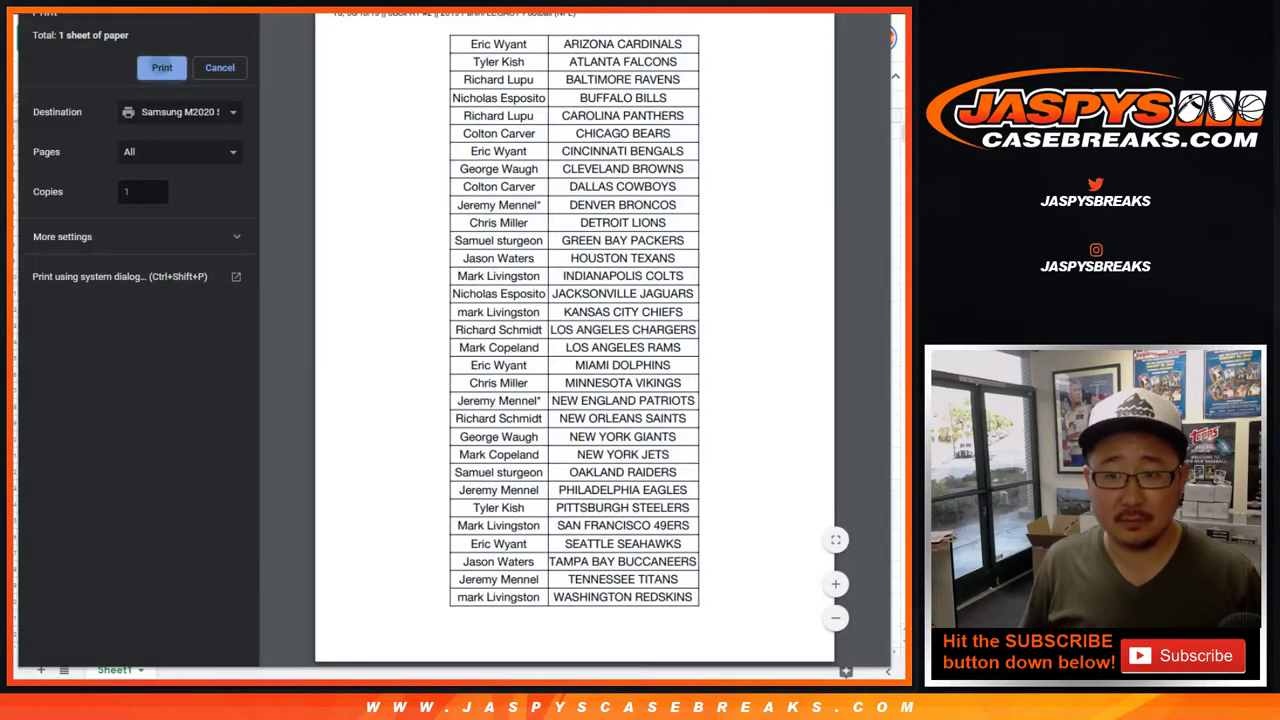
pyautogui.press('Return')
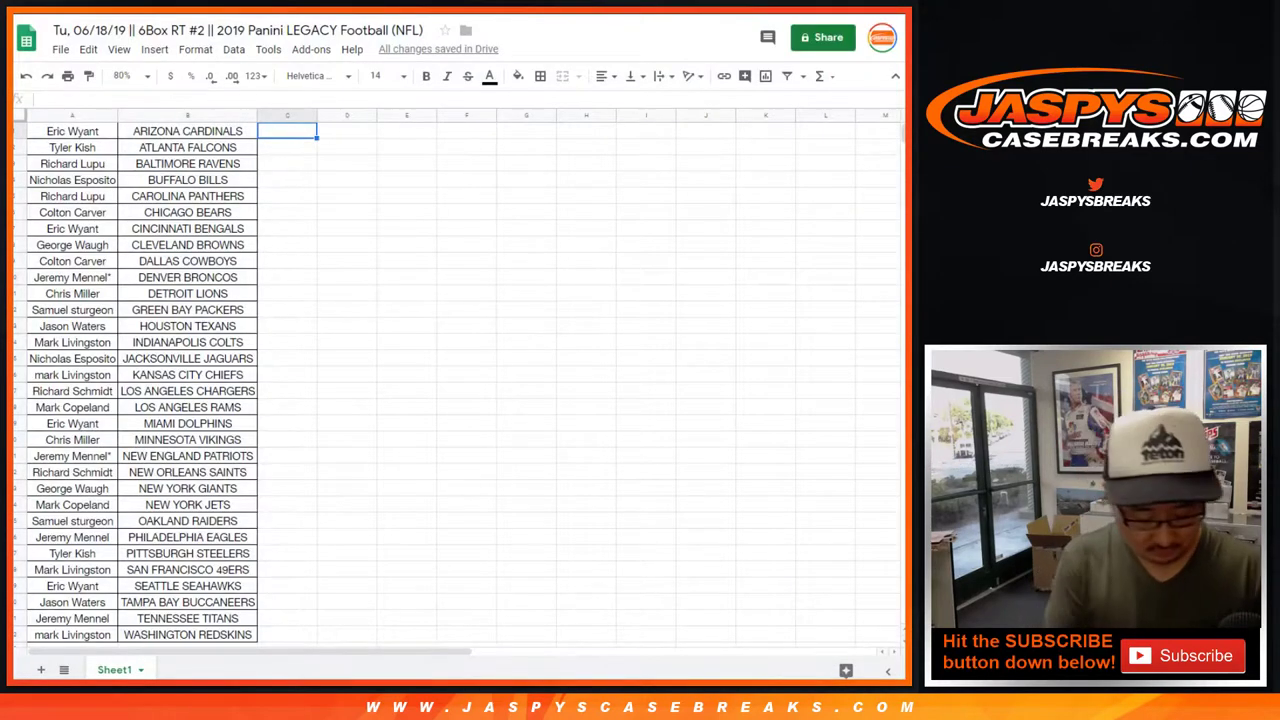